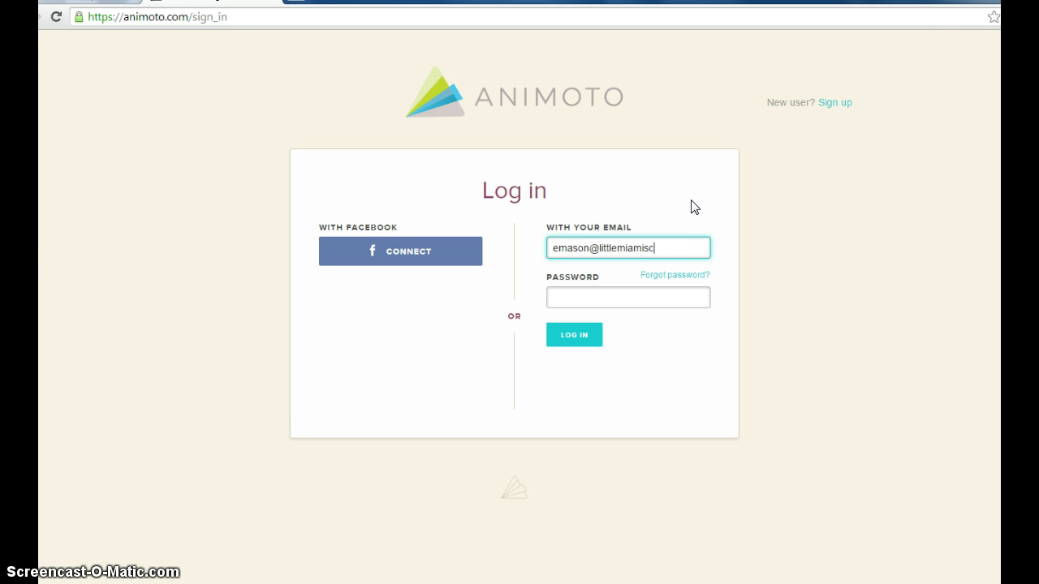
# - Log in with the account e-mail and password, and decline saving the password in the browser
pyautogui.press('Tab')
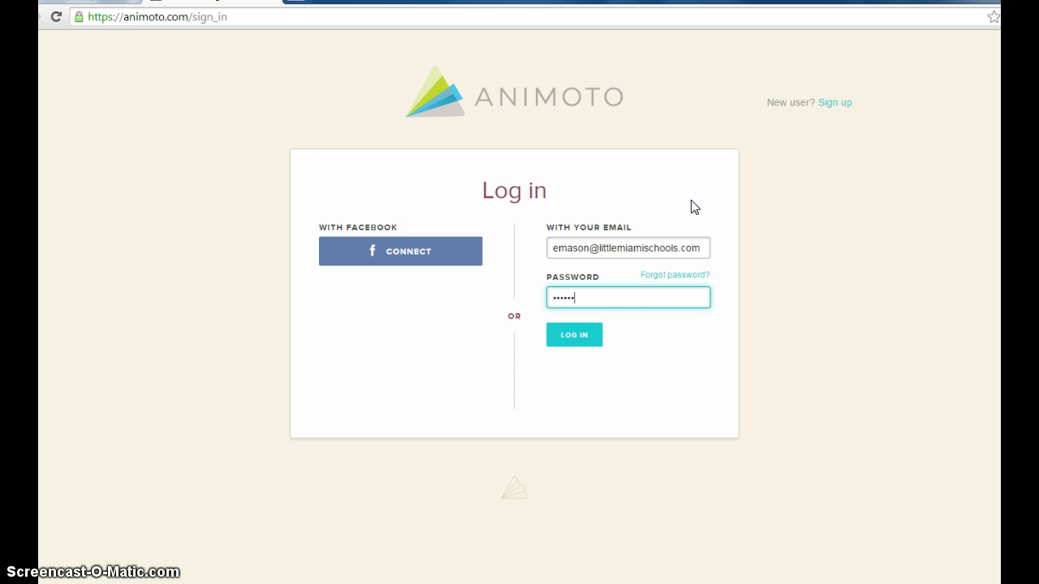
pyautogui.click(584, 339)
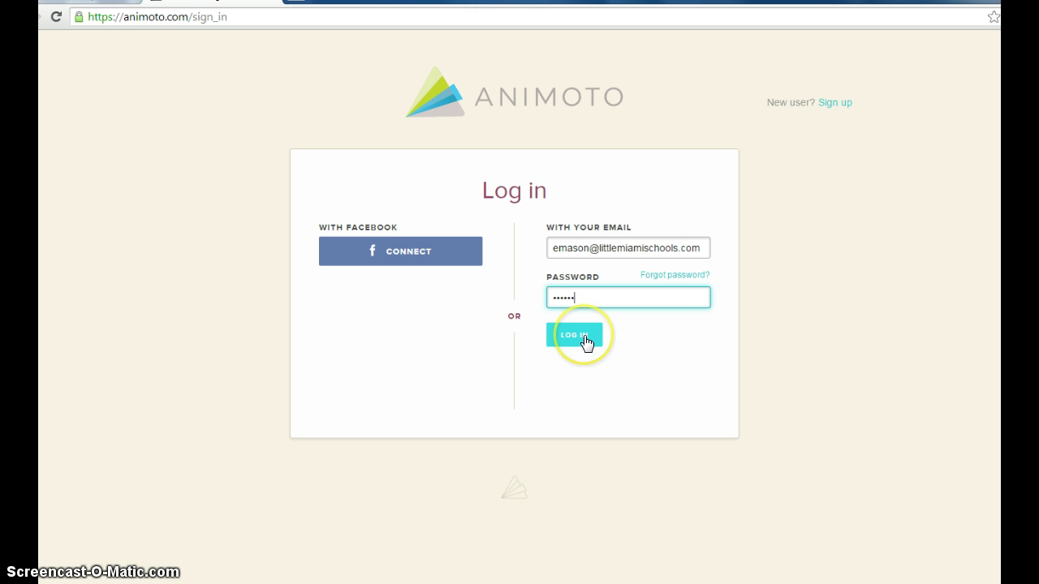
pyautogui.click(586, 339)
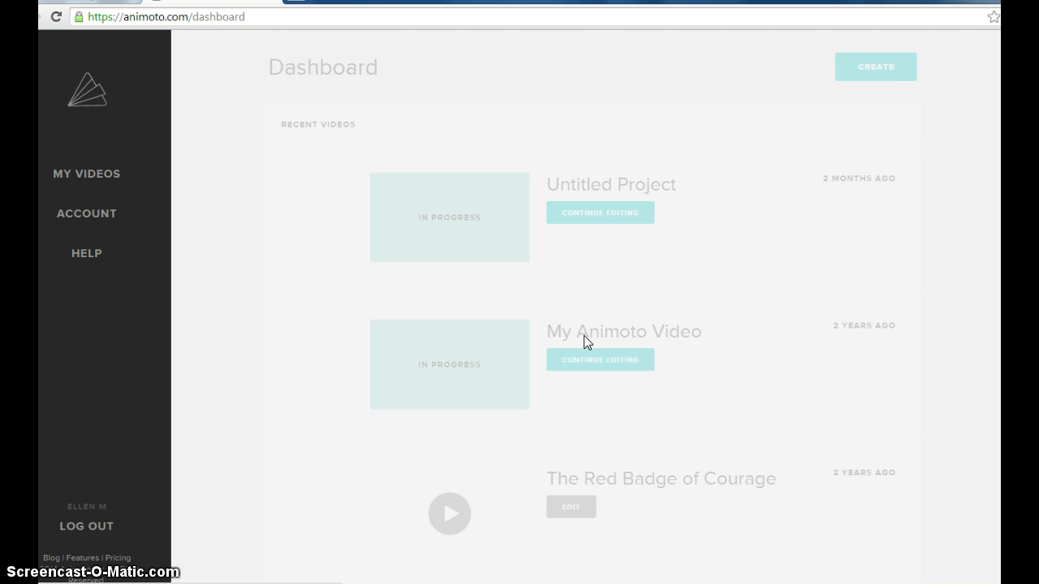
pyautogui.click(846, 220)
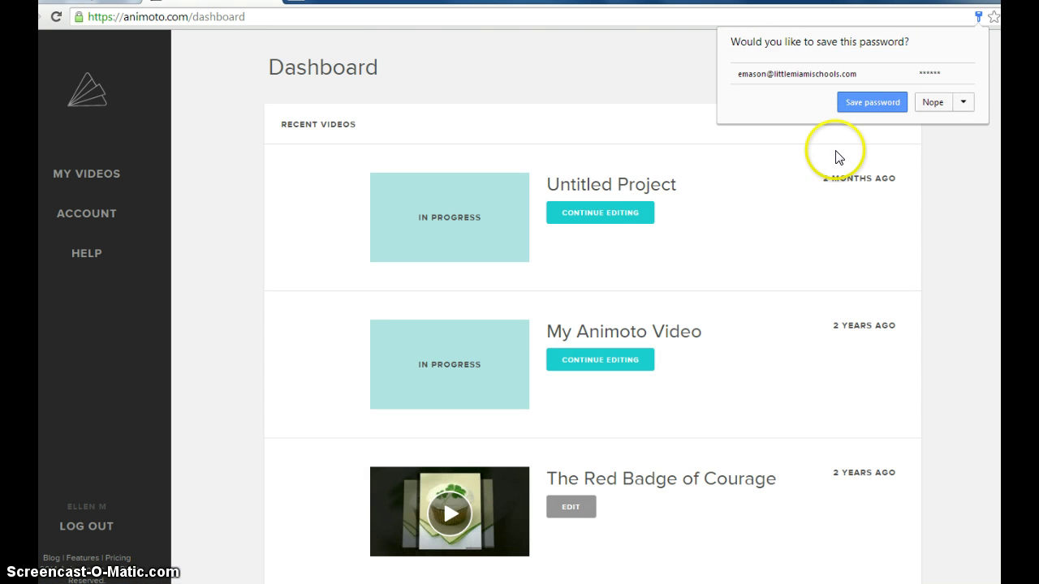
pyautogui.click(932, 103)
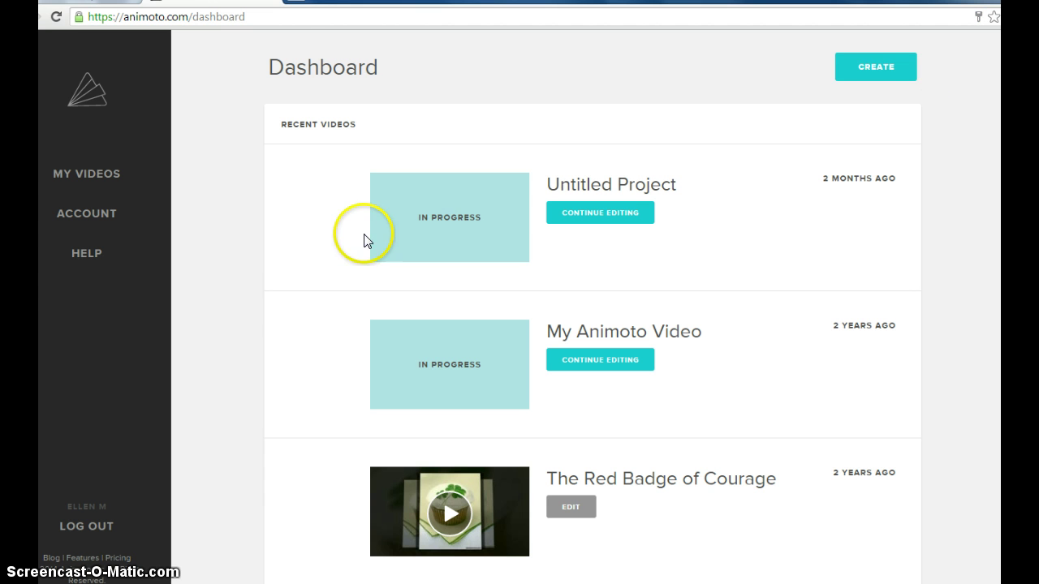
# - Start creating a new video, browse the available styles, and view the Away We Go preview before closing it
pyautogui.click(882, 75)
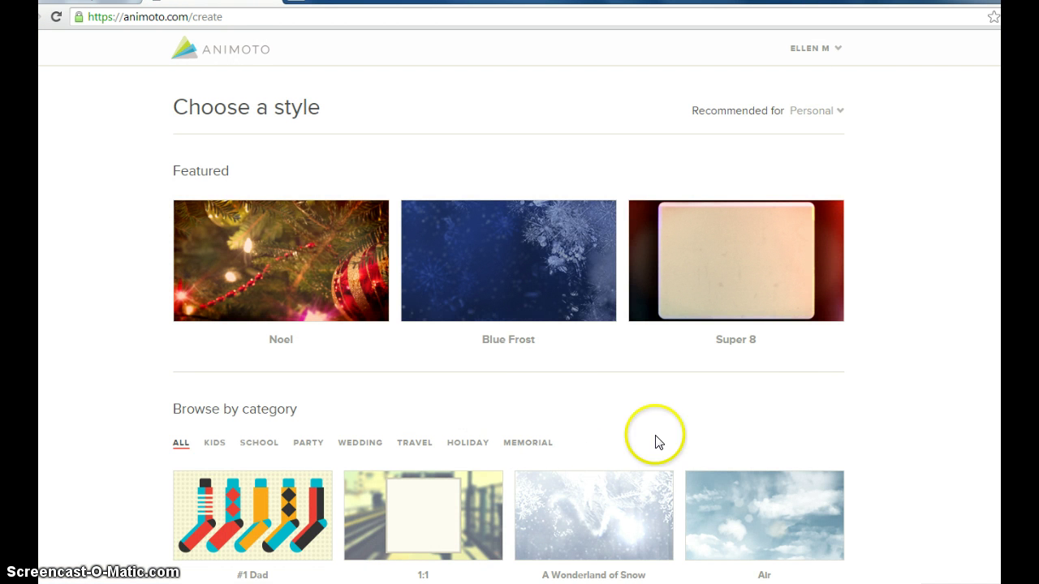
pyautogui.scroll(-3, 714, 425)
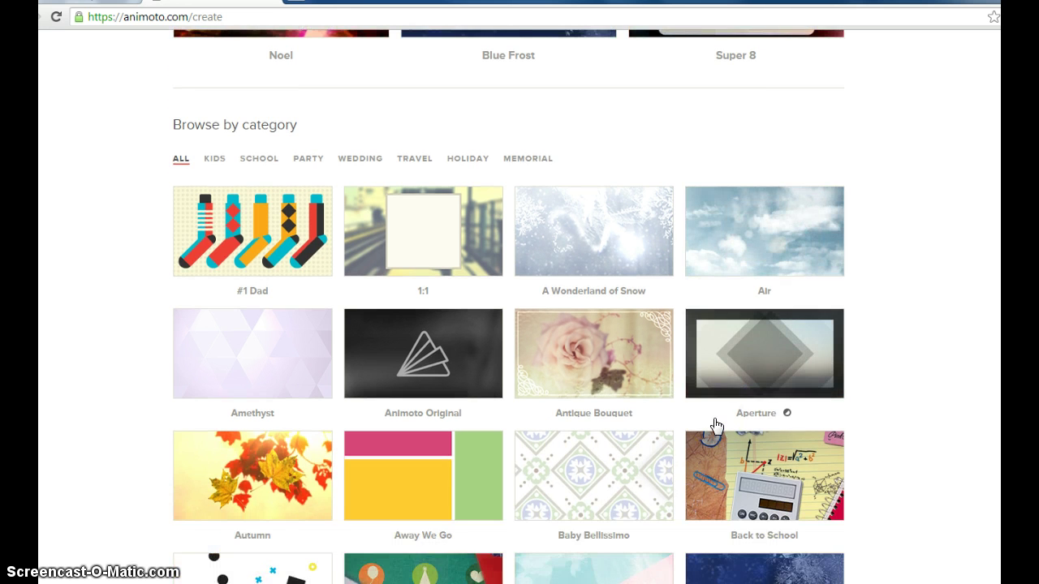
pyautogui.scroll(-1, 649, 420)
pyautogui.click(638, 421)
pyautogui.scroll(-1, 637, 421)
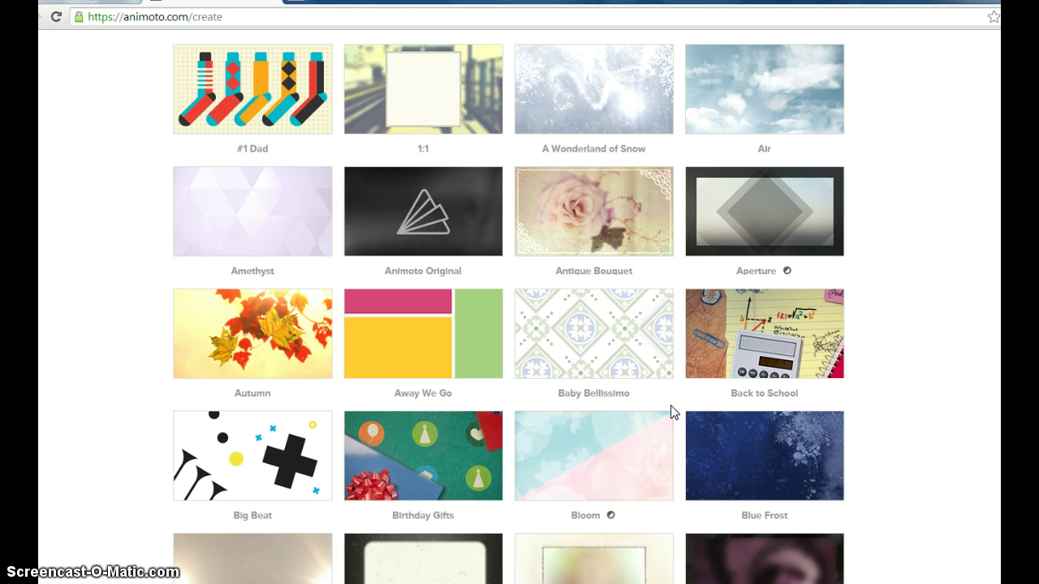
pyautogui.scroll(-1, 617, 458)
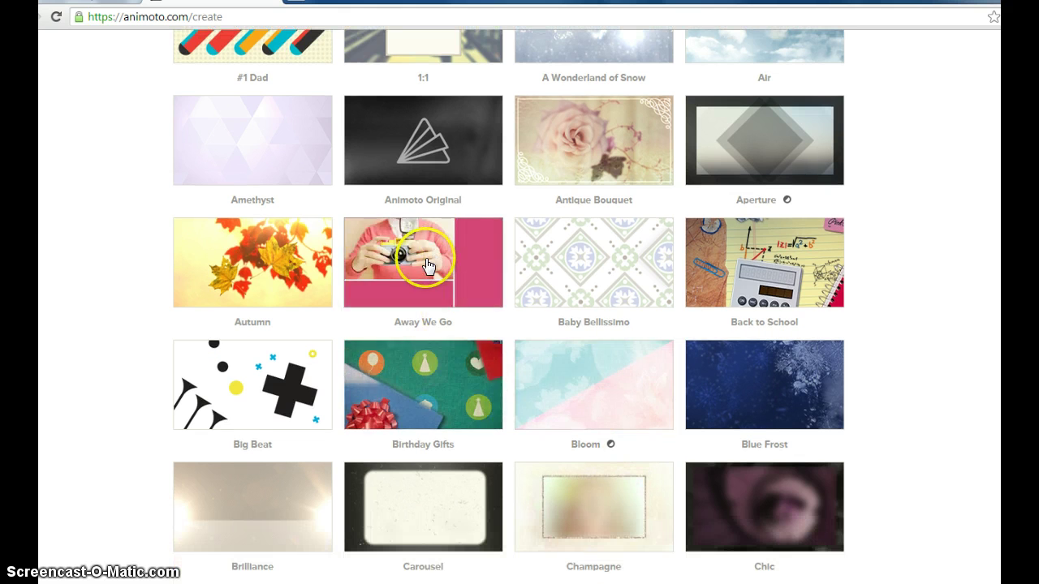
pyautogui.click(475, 292)
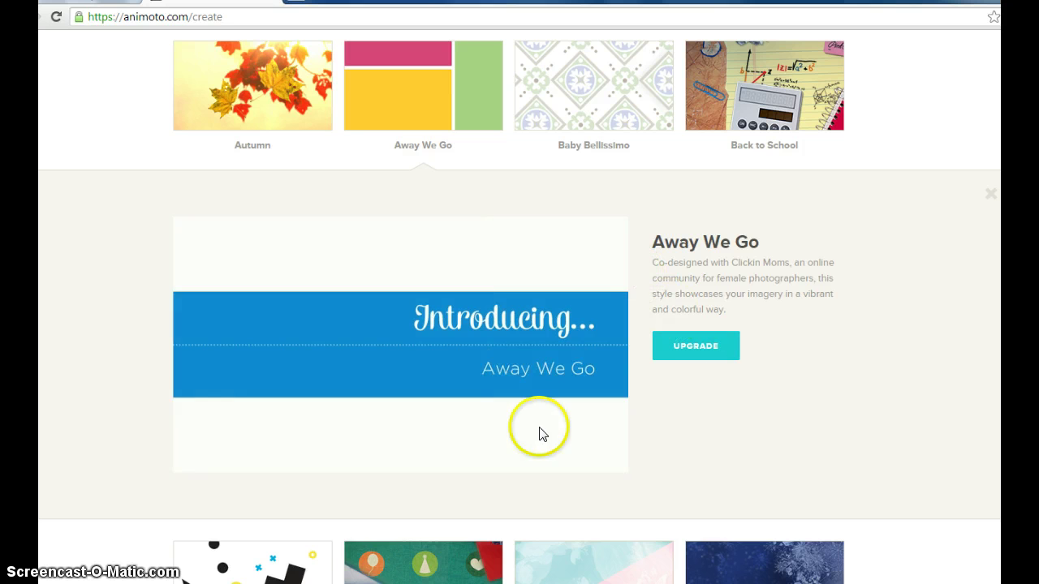
pyautogui.press('Escape')
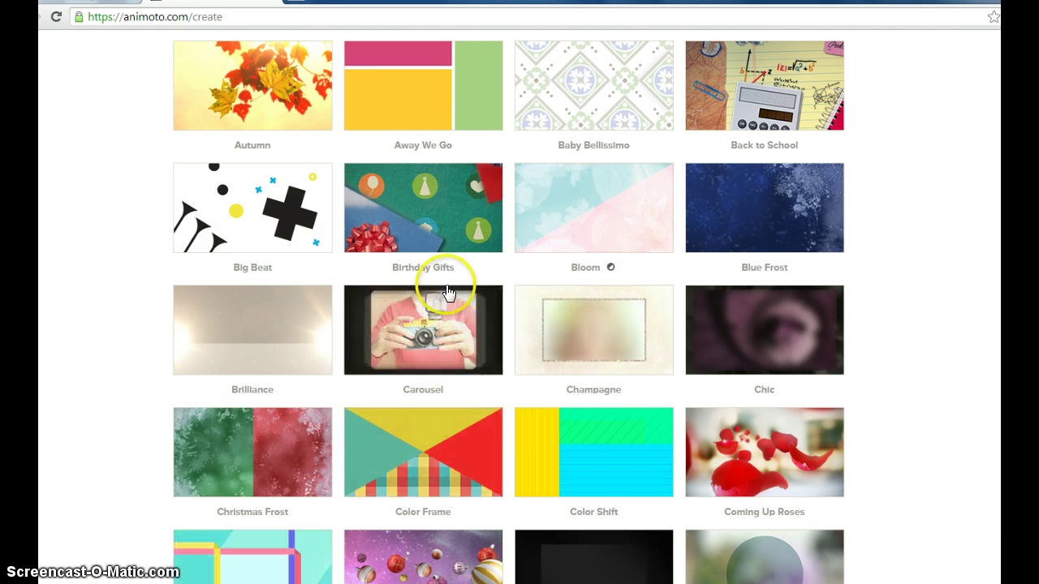
# - Preview the Carousel style, pause its sample video, and close the preview
pyautogui.click(422, 351)
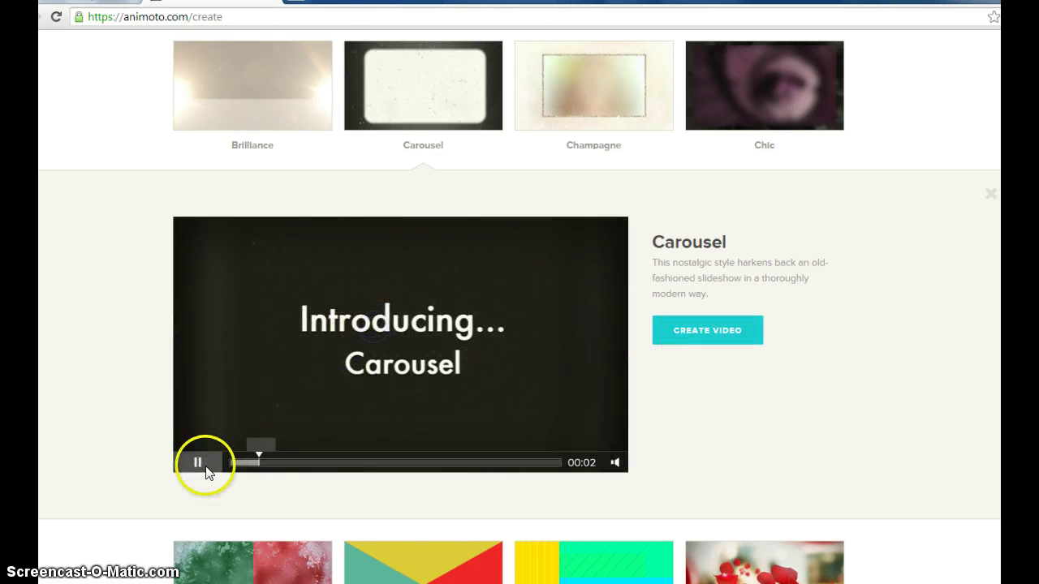
pyautogui.click(199, 463)
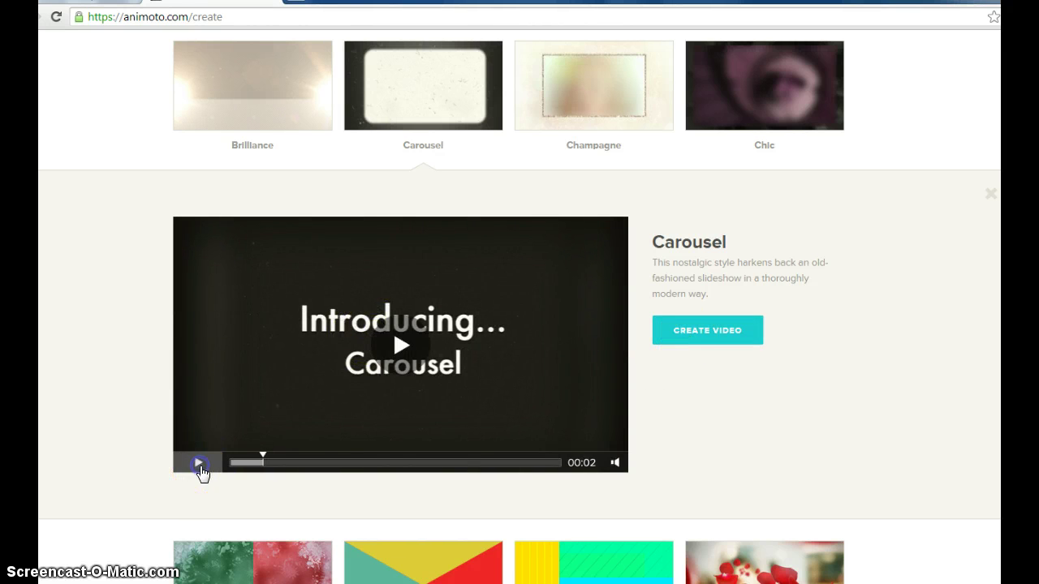
pyautogui.click(707, 333)
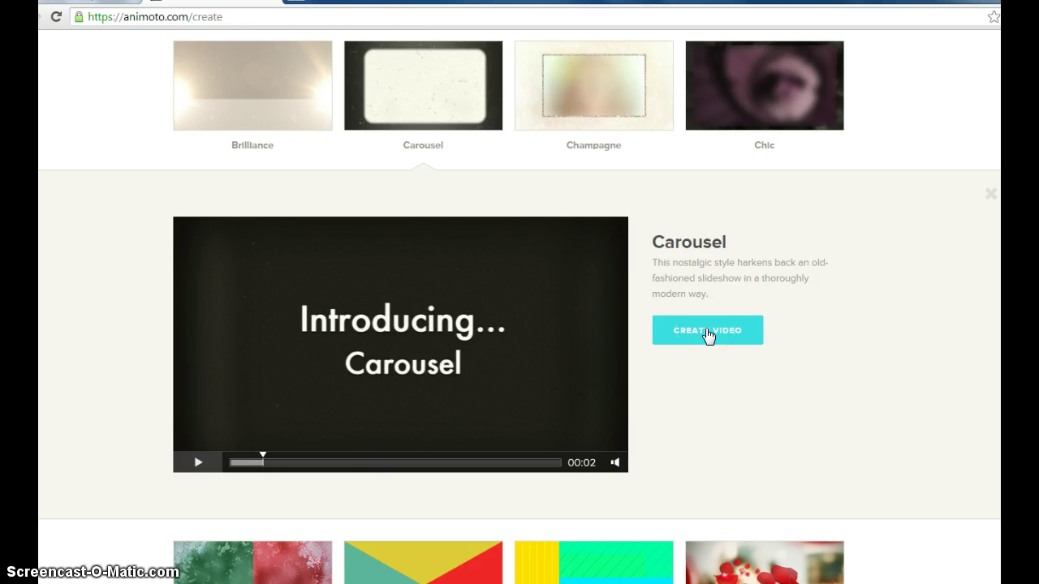
pyautogui.click(989, 213)
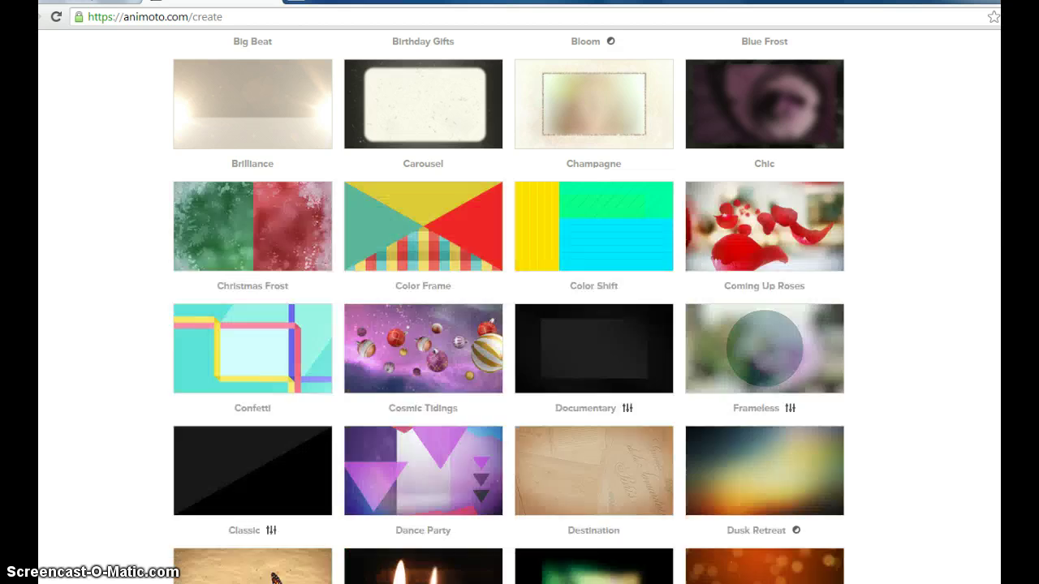
# - Reopen the Away We Go style, pause its sample, examine its availability, and close the preview
pyautogui.scroll(4, 520, 243)
pyautogui.click(445, 238)
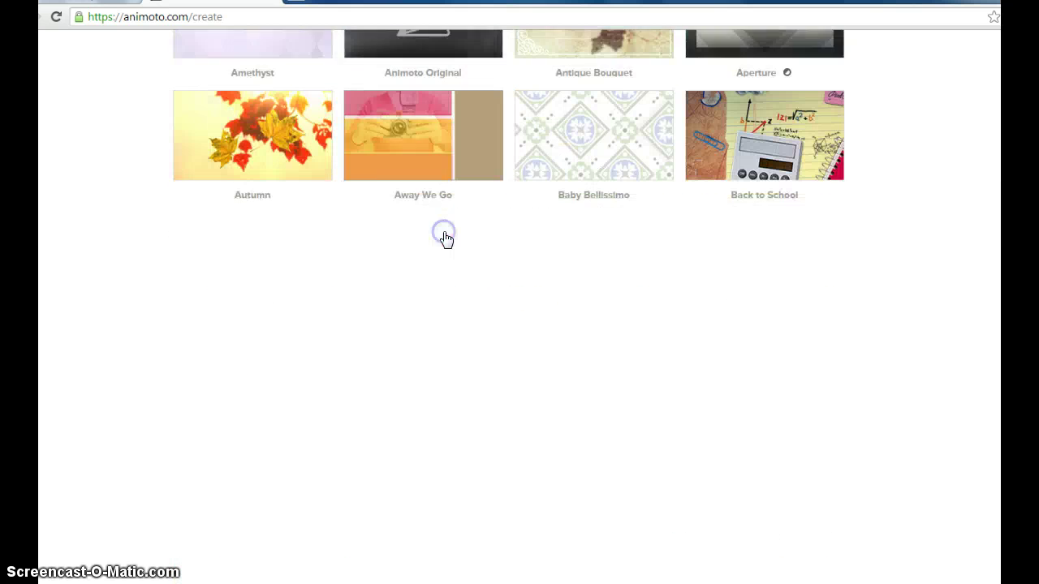
pyautogui.click(197, 463)
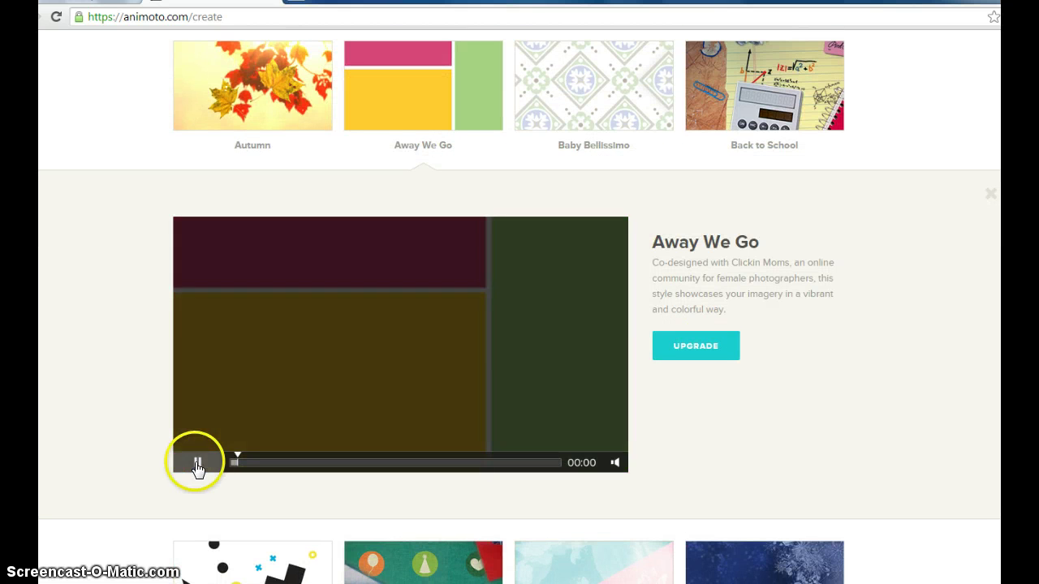
pyautogui.click(700, 349)
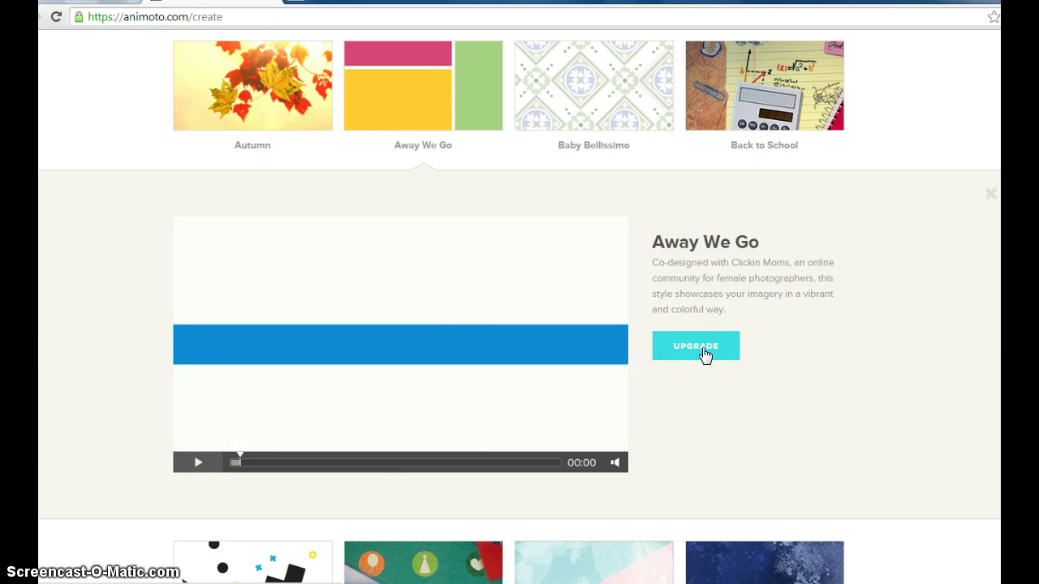
pyautogui.click(989, 196)
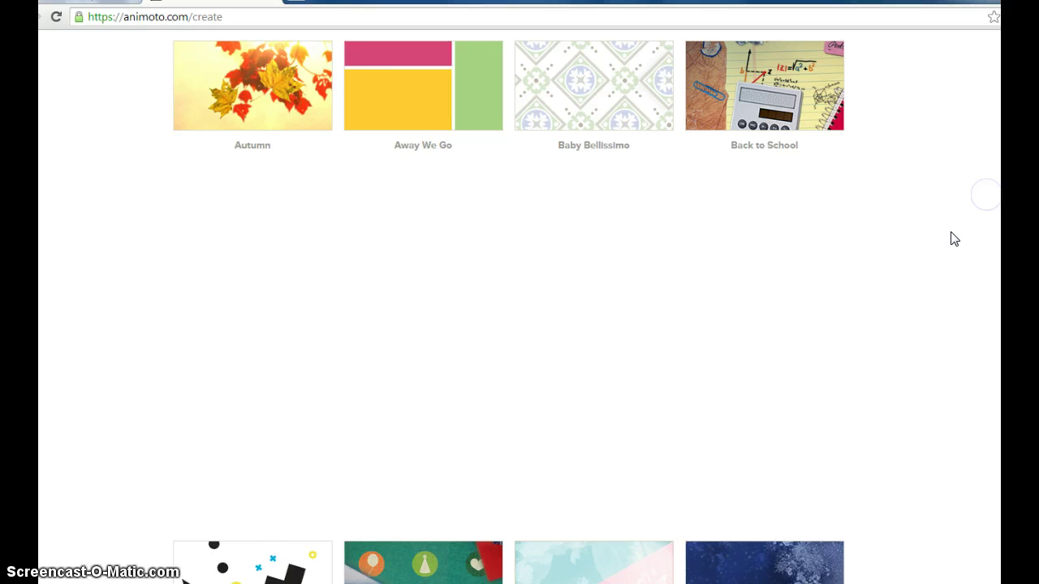
# - Reopen the Carousel style, pause its sample, and create the video with this style
pyautogui.click(599, 385)
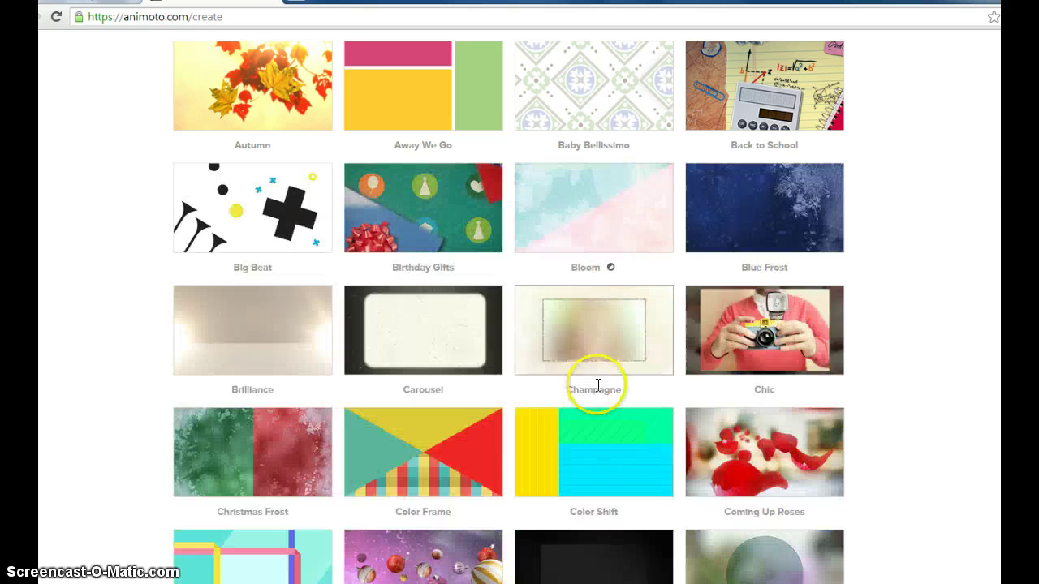
pyautogui.click(428, 349)
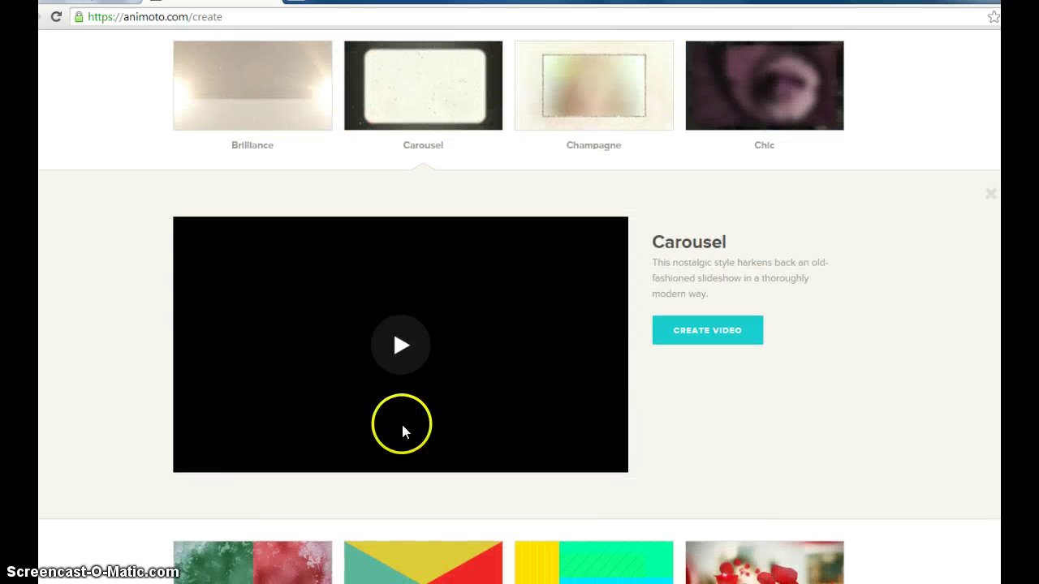
pyautogui.click(198, 464)
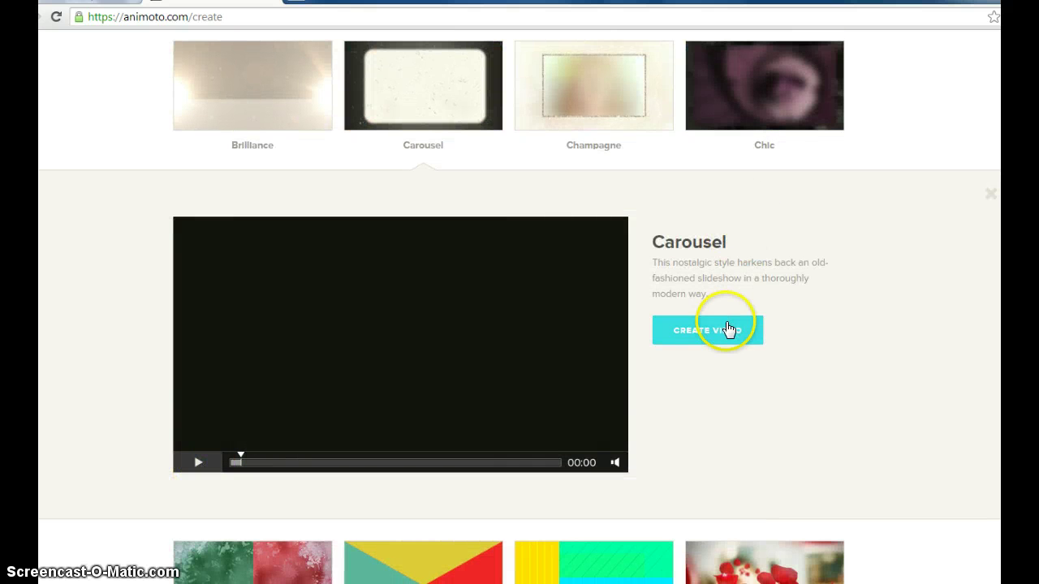
pyautogui.click(728, 331)
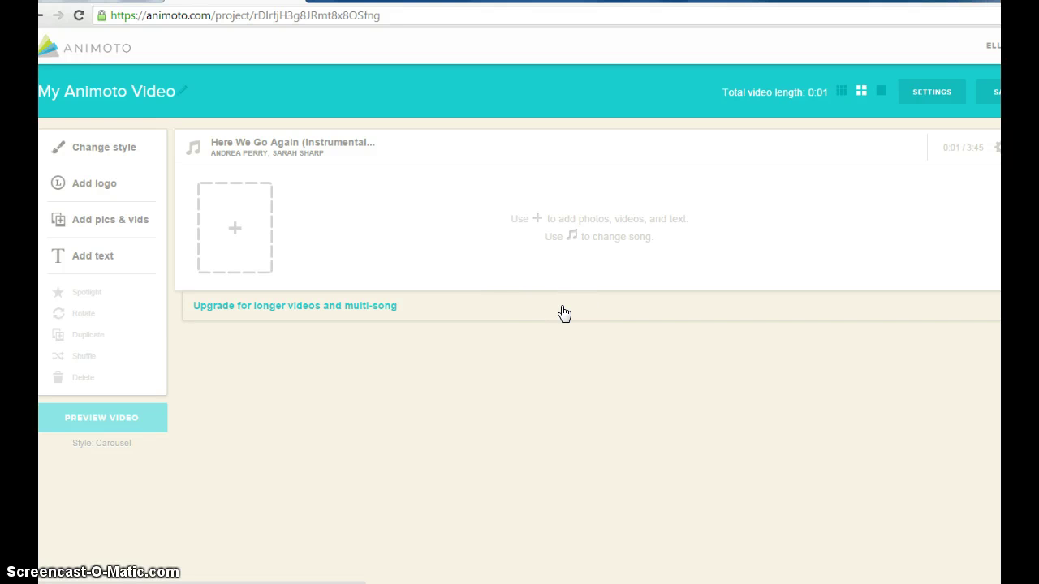
# - Change the video title to "Sample Video" in the project settings and save it
pyautogui.click(553, 352)
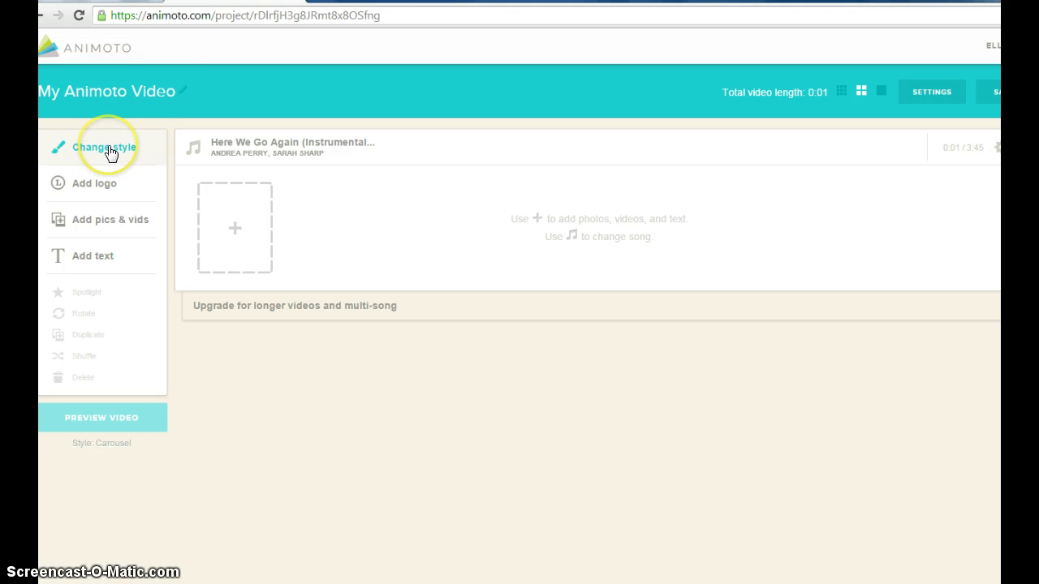
pyautogui.click(180, 97)
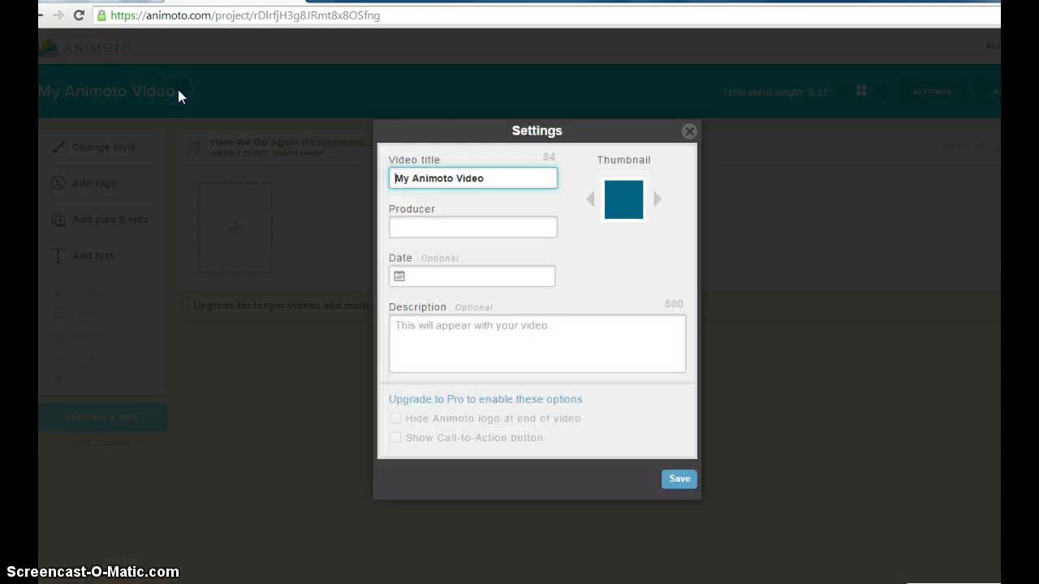
pyautogui.moveTo(492, 179); pyautogui.dragTo(333, 166)
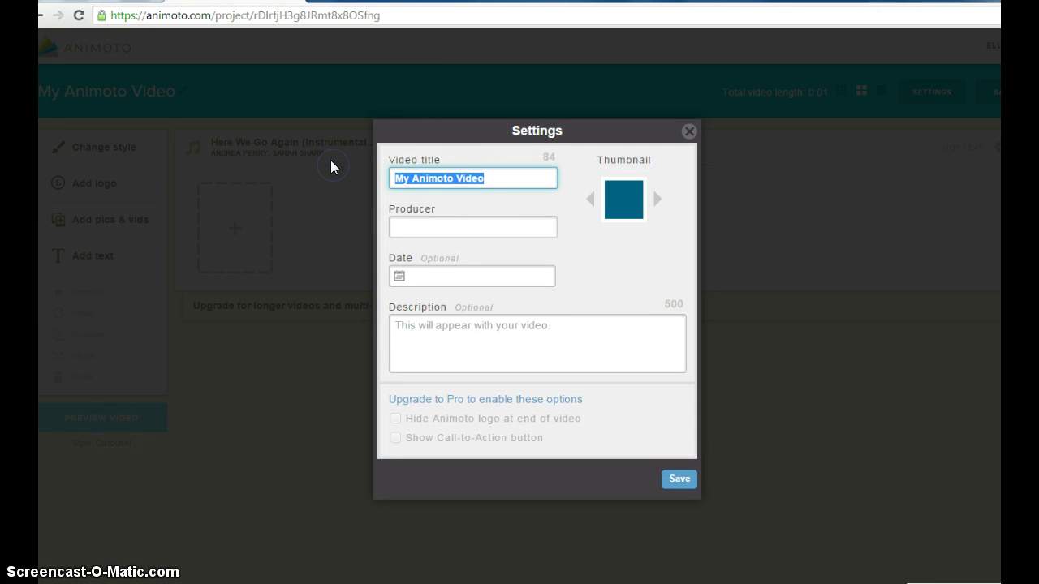
pyautogui.write('s')
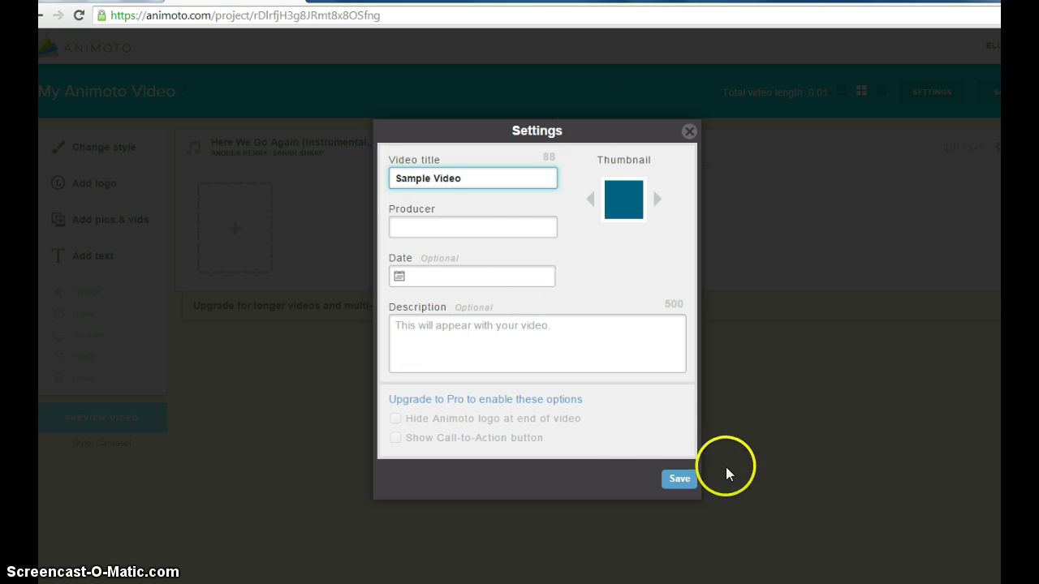
pyautogui.click(676, 482)
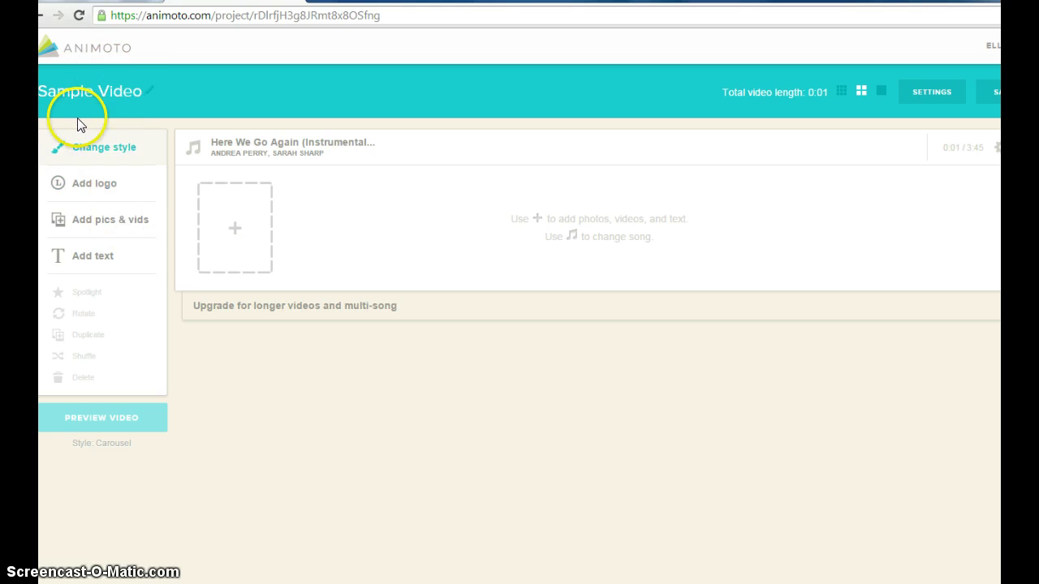
# - Open the options for adding pictures and videos, and try uploading files from the computer
pyautogui.click(110, 224)
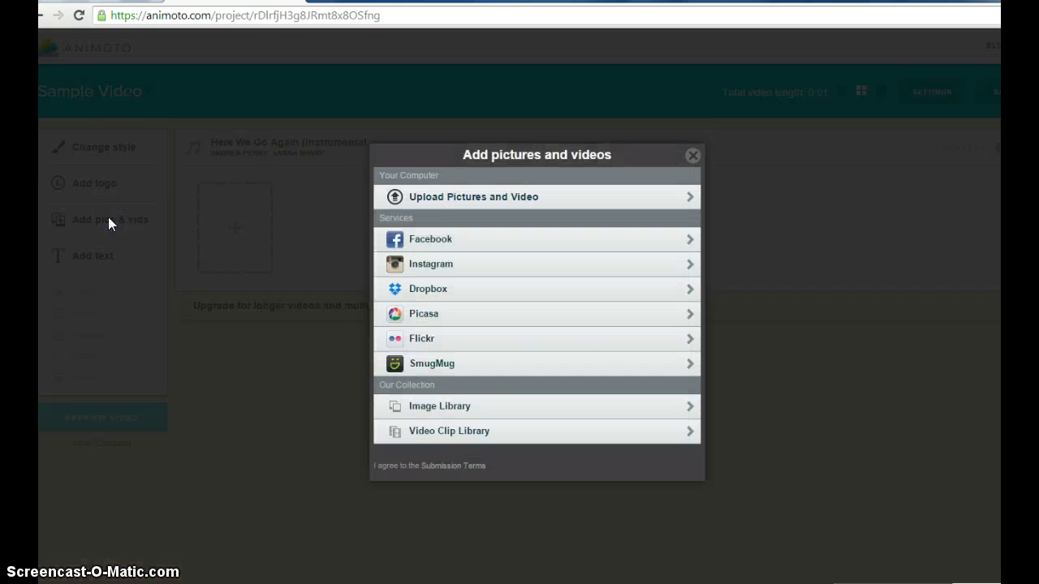
pyautogui.click(441, 199)
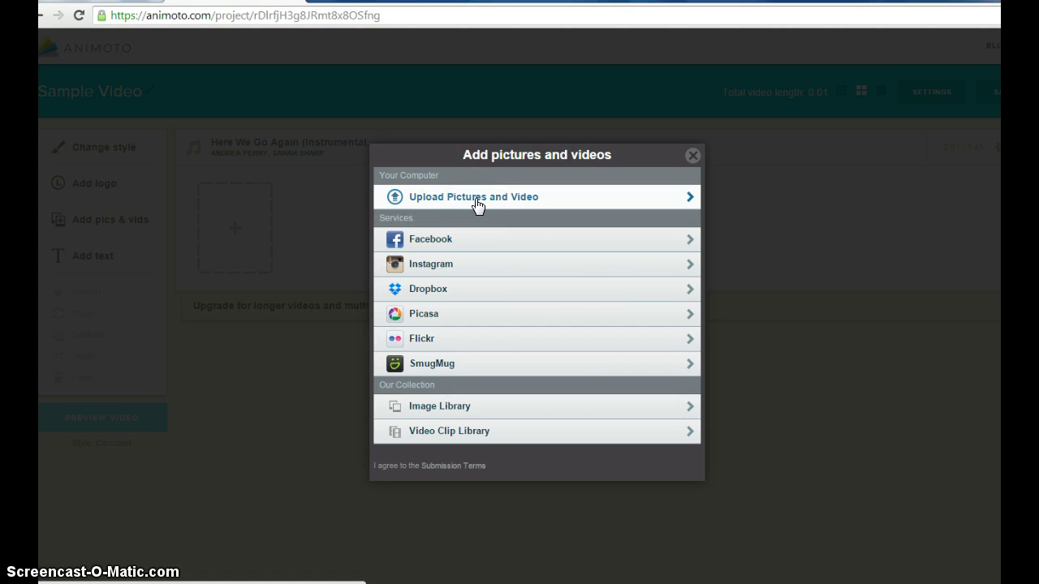
pyautogui.click(478, 205)
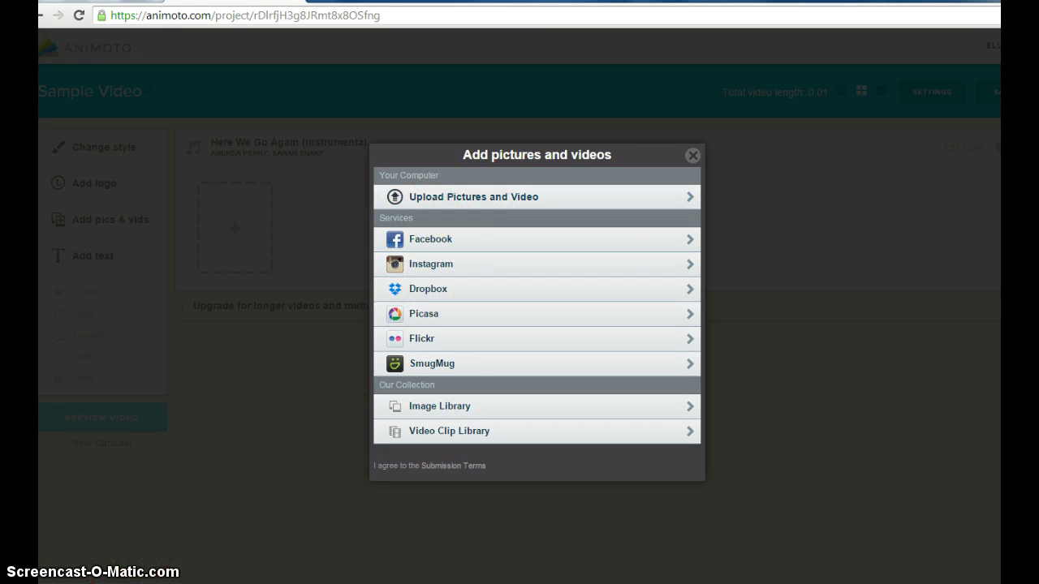
pyautogui.click(336, 76)
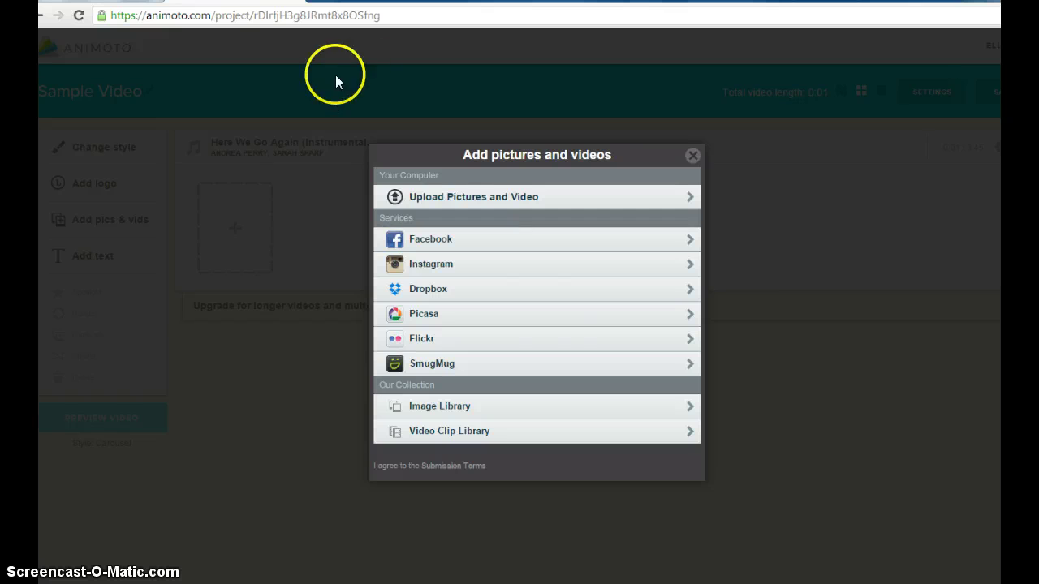
# - Open a new browser tab and search the web for "google"
pyautogui.hotkey('ctrl', 't')
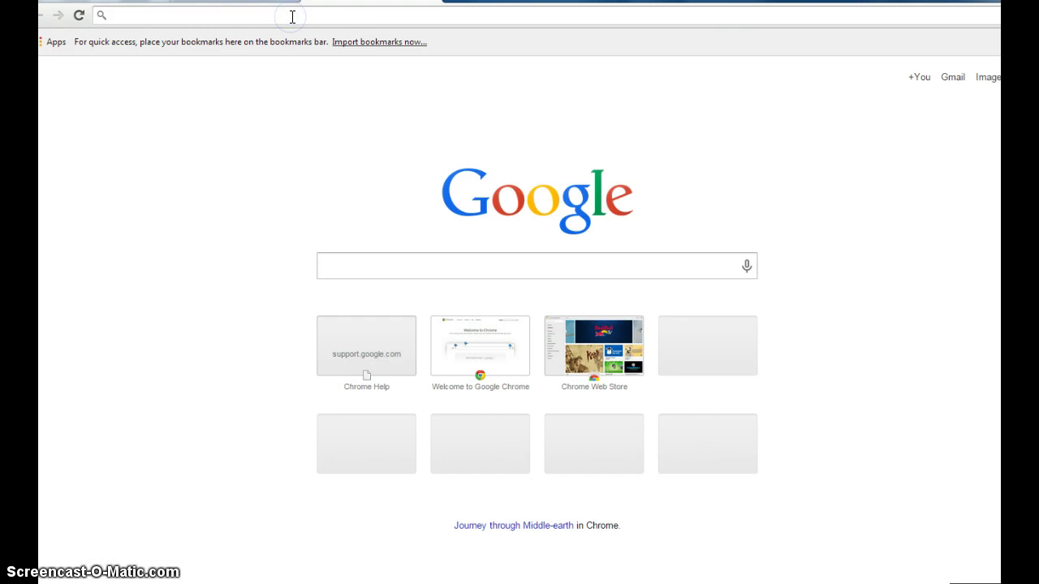
pyautogui.write('google')
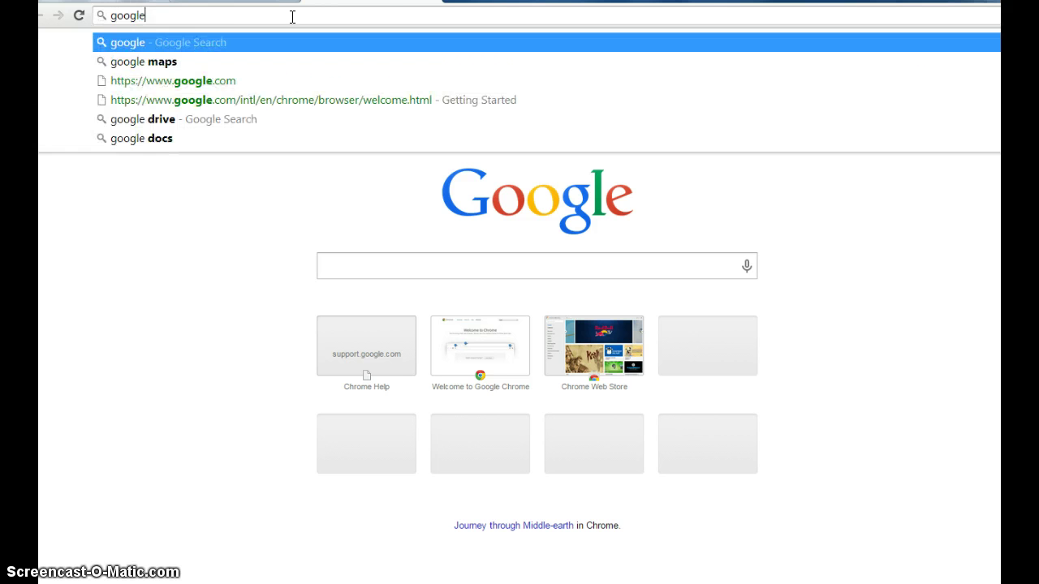
pyautogui.press('Return')
pyautogui.click(290, 8)
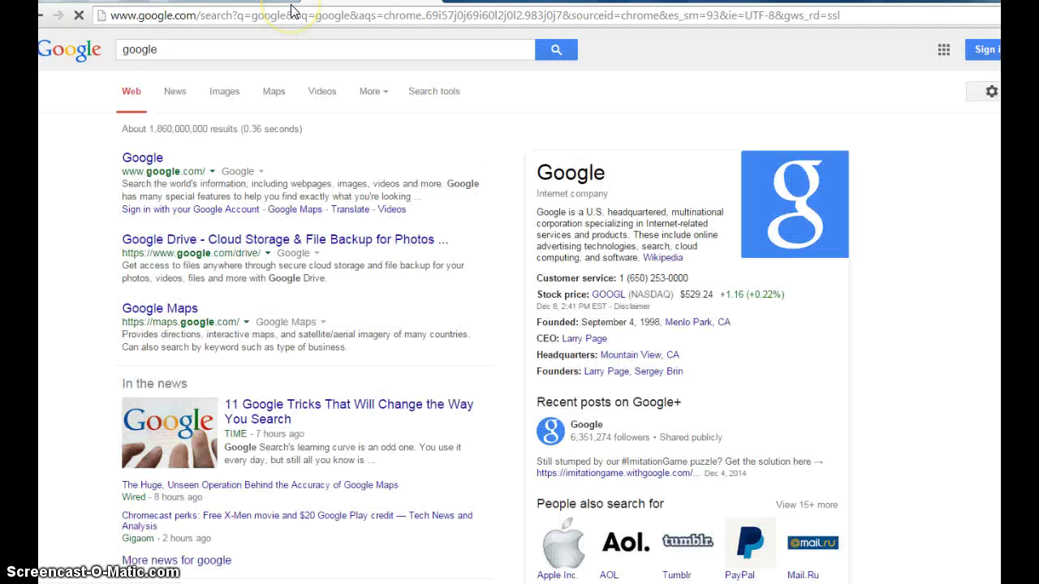
# - Switch to image results and search for "computer science" in place of "google"
pyautogui.click(218, 99)
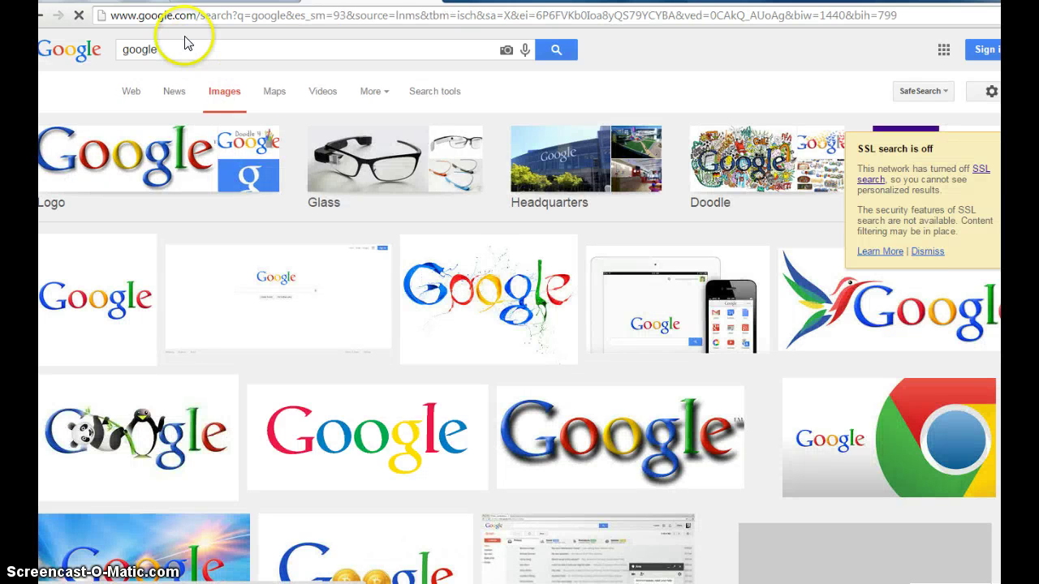
pyautogui.click(184, 45)
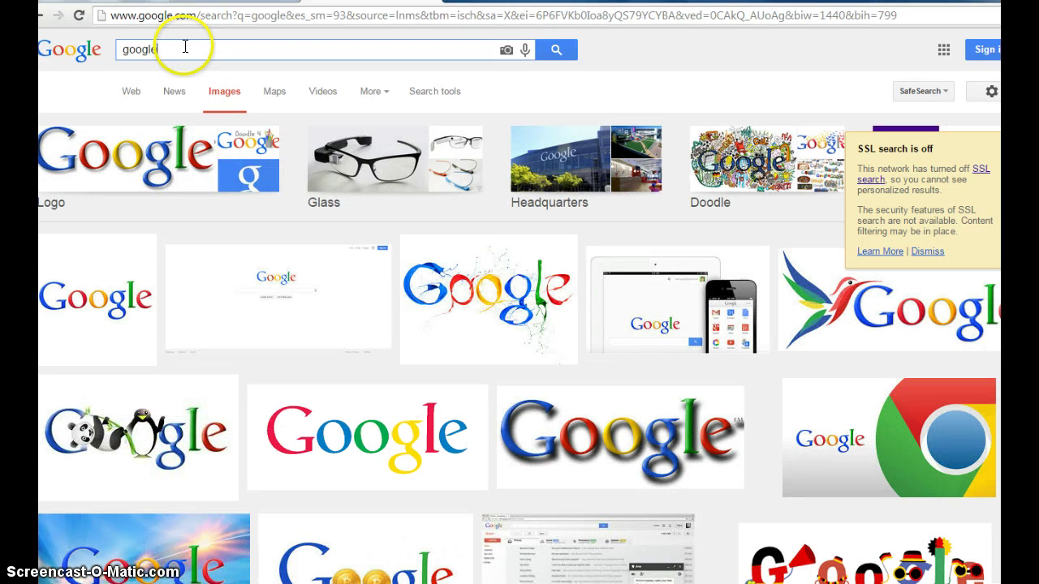
pyautogui.press('BackSpace')
pyautogui.press('BackSpace')
pyautogui.press('BackSpace')
pyautogui.press('BackSpace')
pyautogui.press('BackSpace')
pyautogui.press('BackSpace')
pyautogui.write('co')
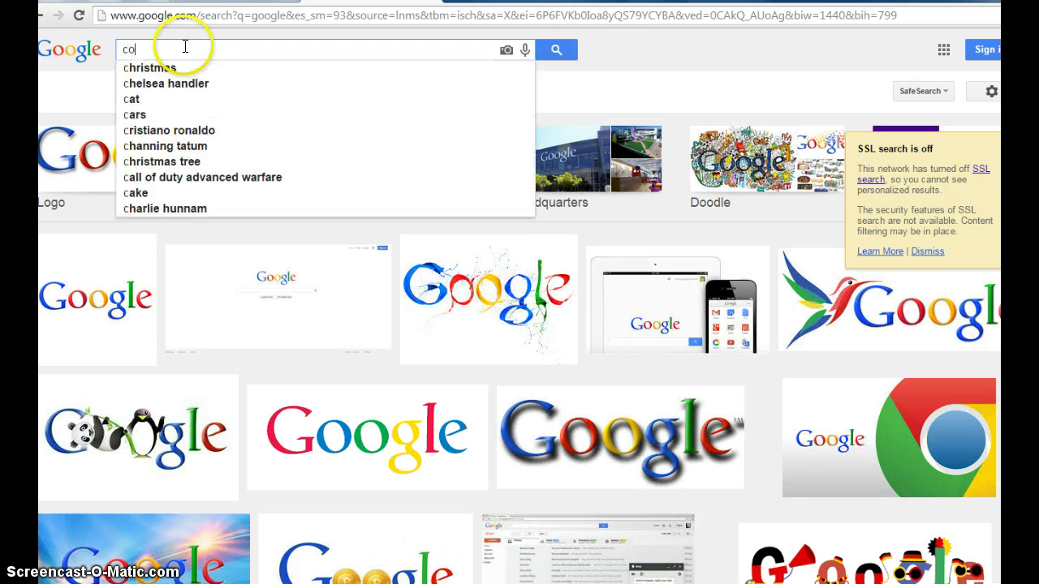
pyautogui.write('mputer science')
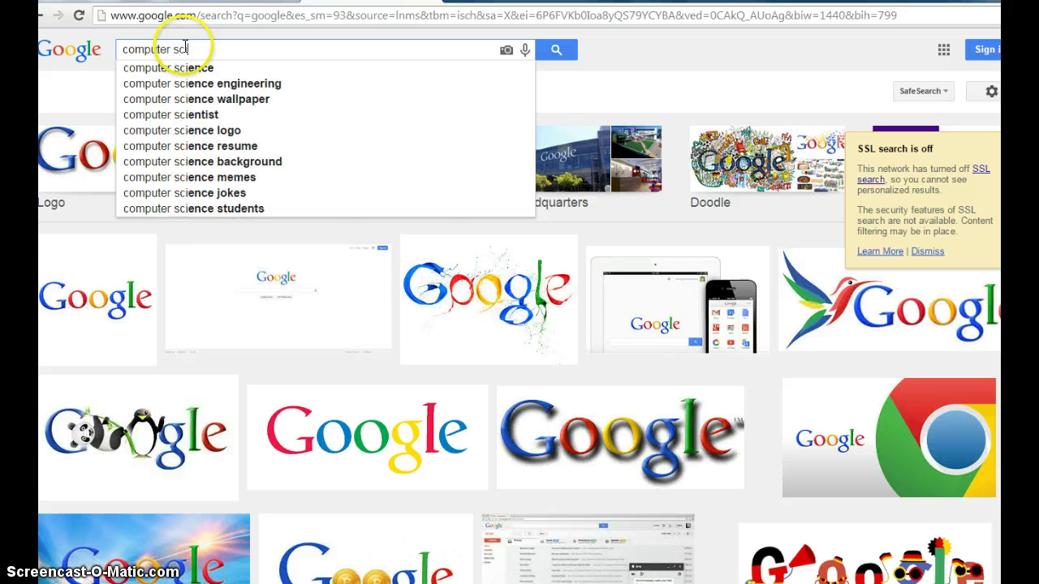
pyautogui.press('Return')
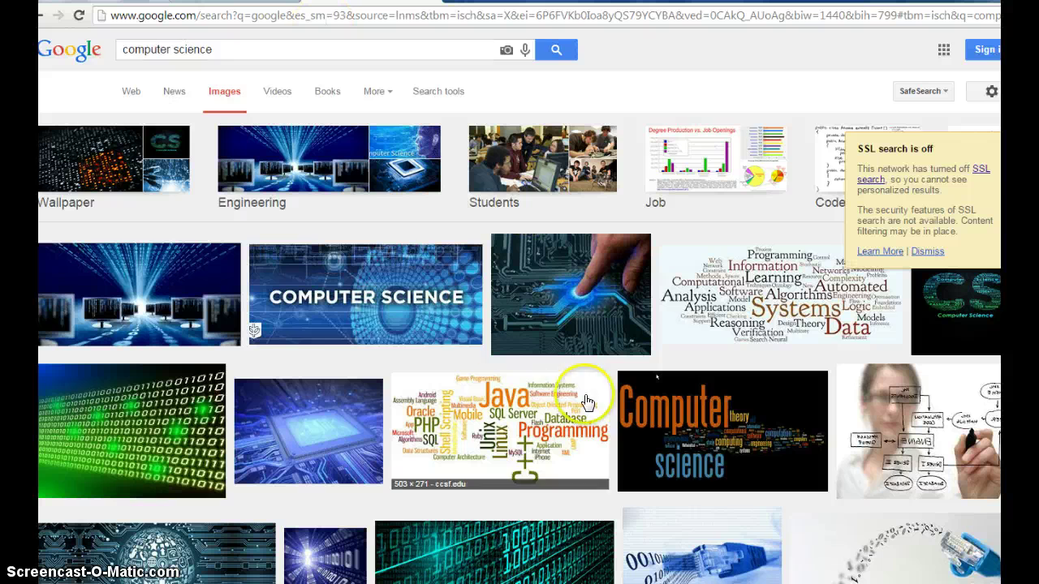
# - Save the full-size blue "COMPUTER SCIENCE" banner image as a JPEG named "comp science" on the P: network drive
pyautogui.click(341, 278)
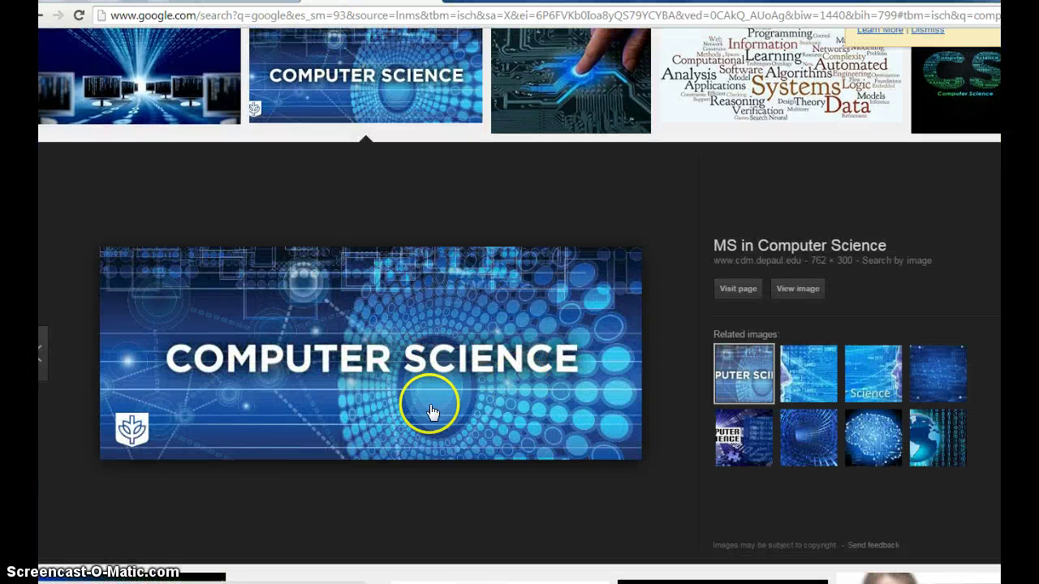
pyautogui.rightClick(366, 337)
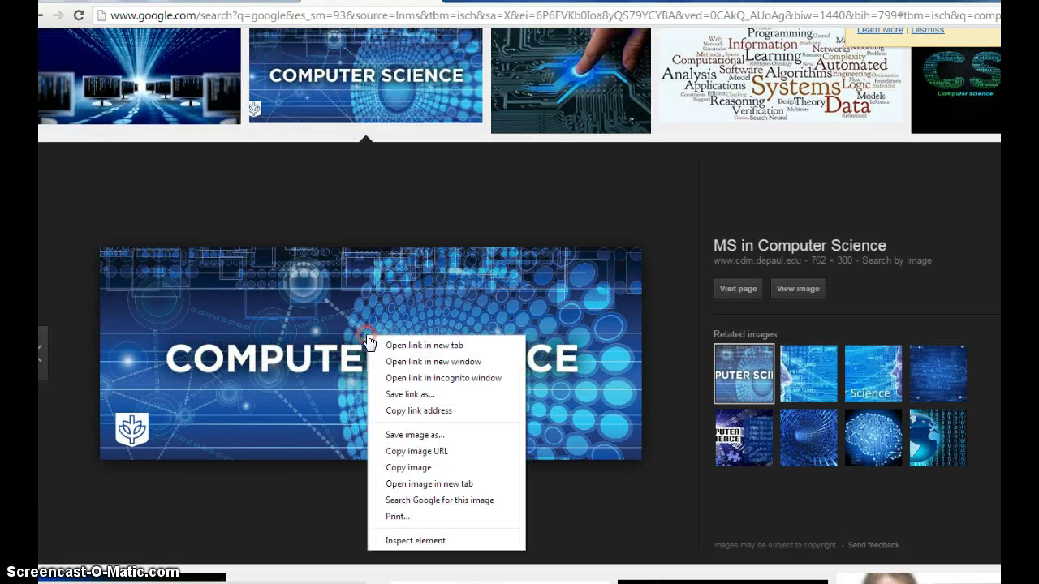
pyautogui.click(415, 436)
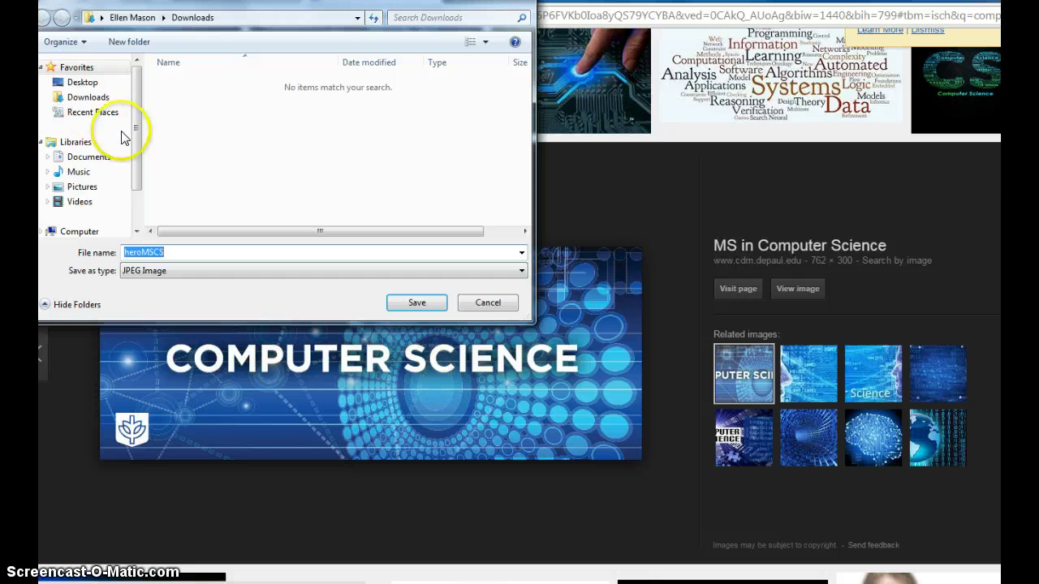
pyautogui.moveTo(138, 130); pyautogui.dragTo(137, 186)
pyautogui.click(91, 188)
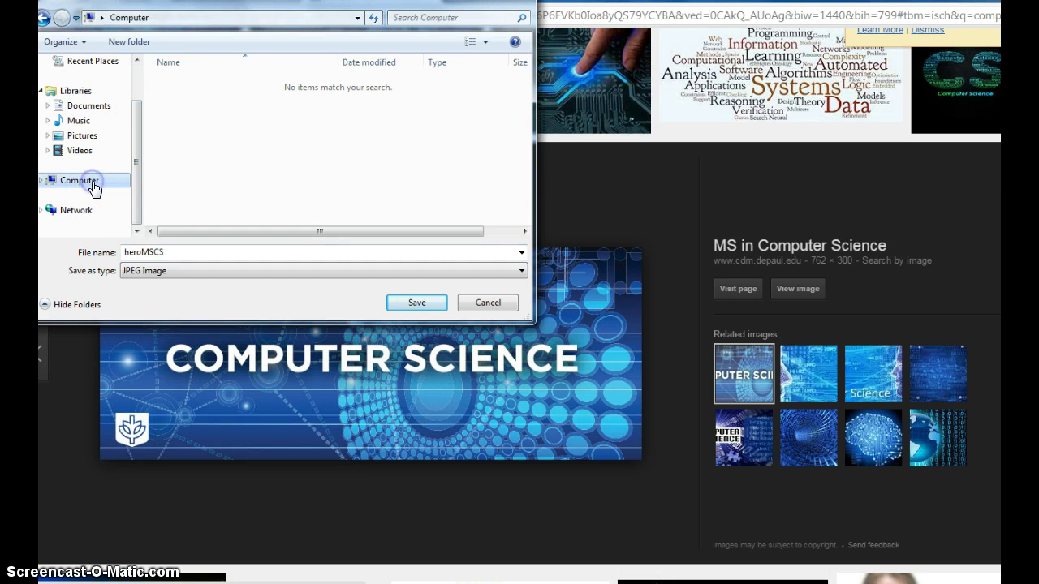
pyautogui.doubleClick(248, 154)
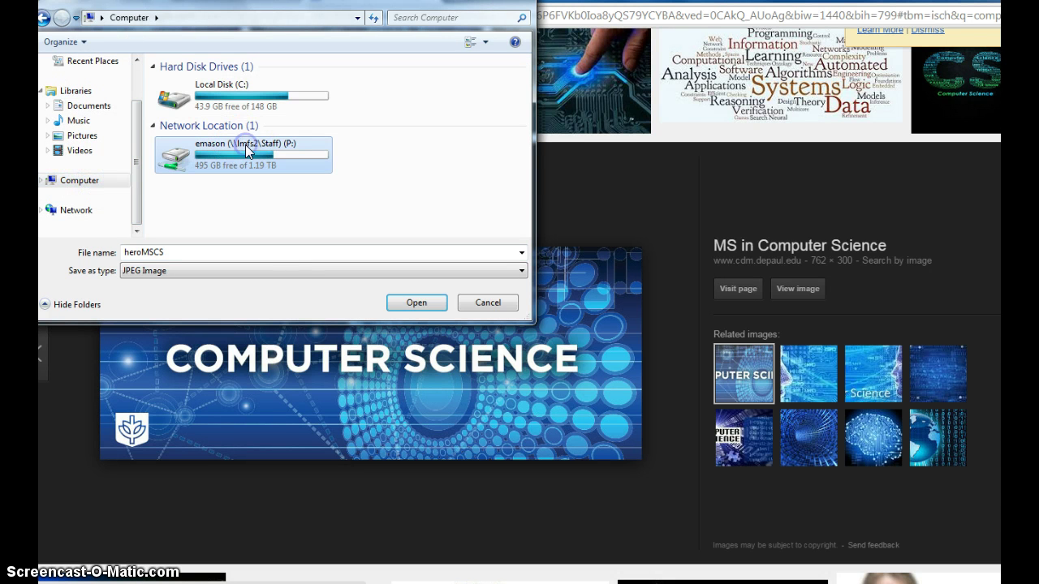
pyautogui.doubleClick(201, 252)
pyautogui.write('comp science')
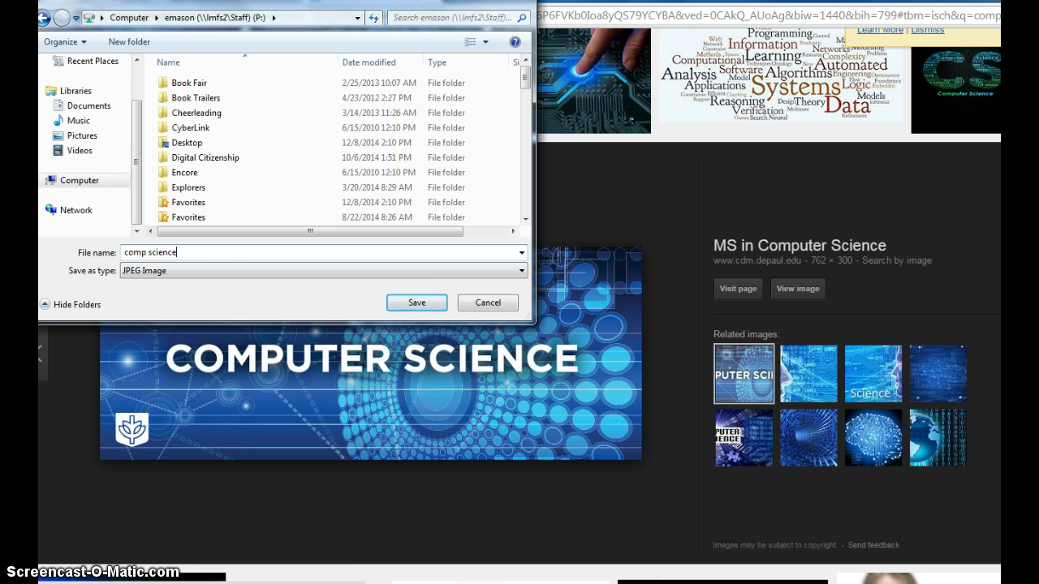
pyautogui.click(408, 303)
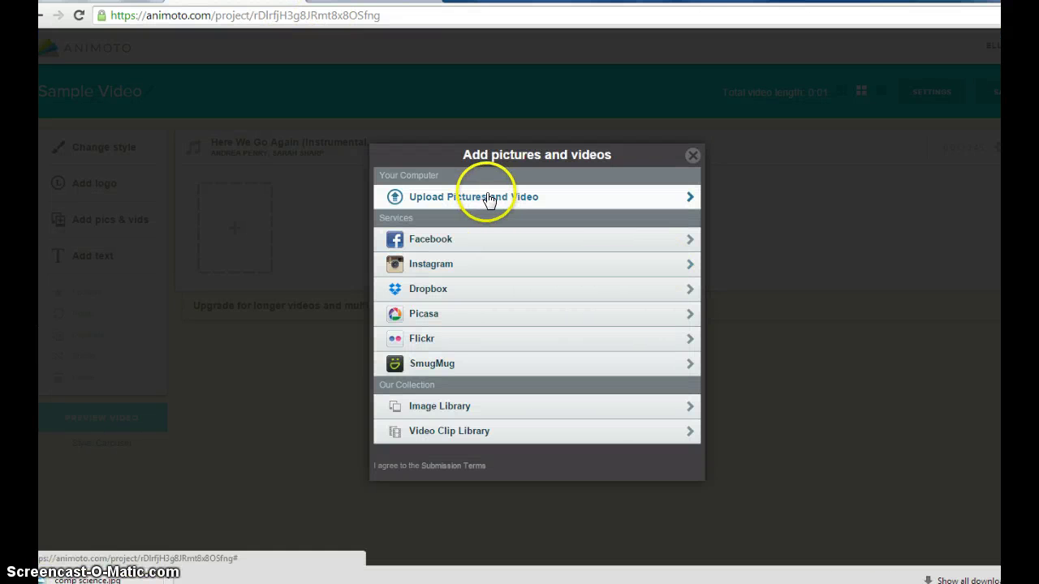
# - Return to the Animoto project and upload "comp science.jpg" from the P: network drive into the video
pyautogui.click(450, 198)
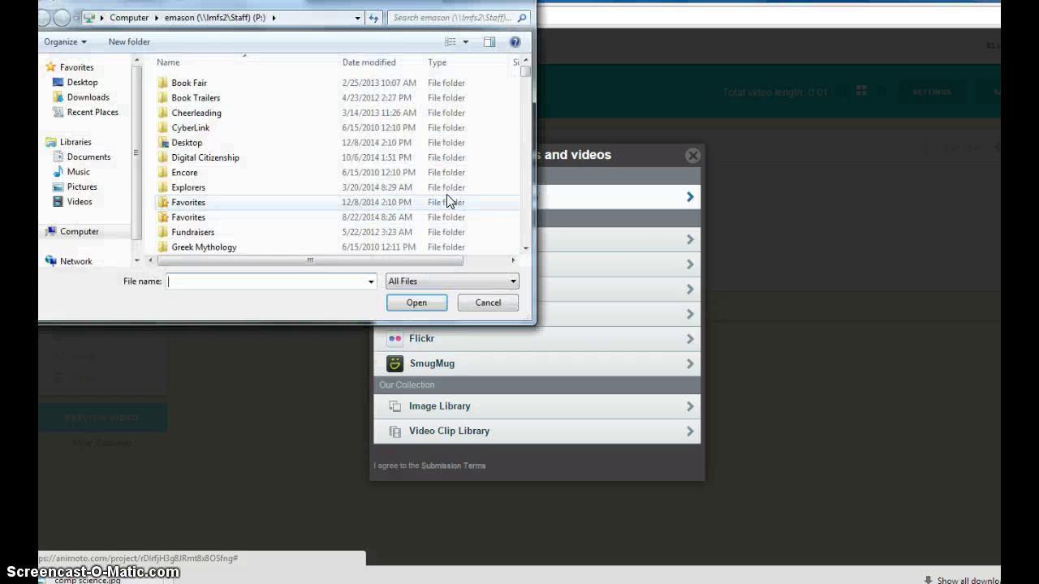
pyautogui.click(75, 232)
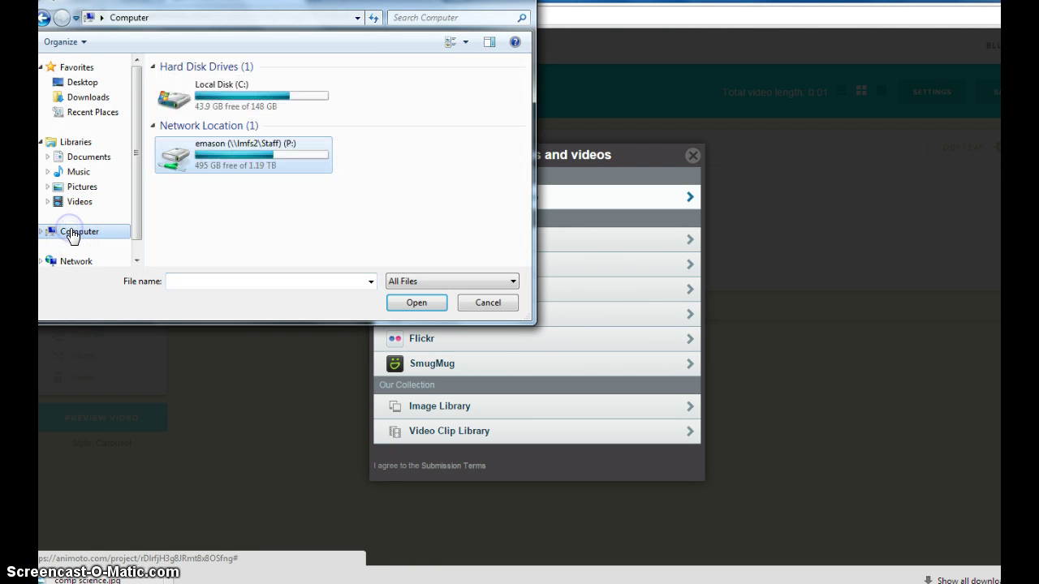
pyautogui.doubleClick(232, 160)
pyautogui.click(239, 280)
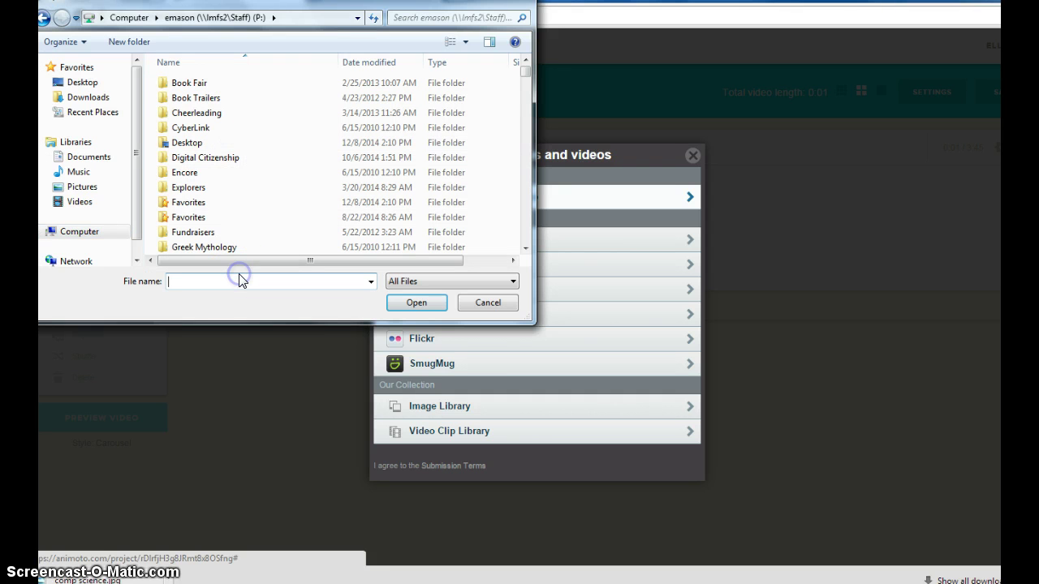
pyautogui.write('com')
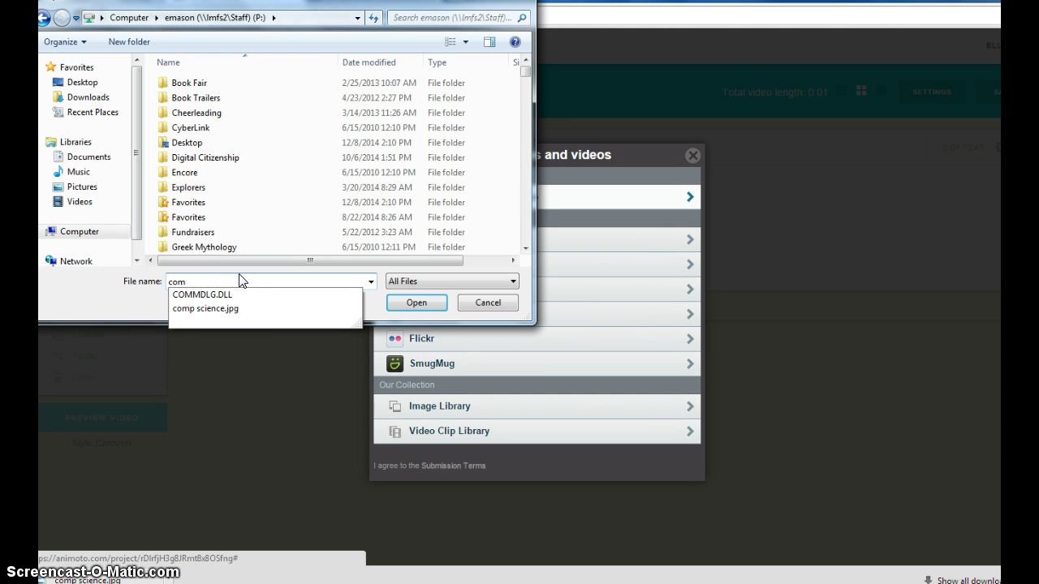
pyautogui.click(208, 309)
pyautogui.click(208, 309)
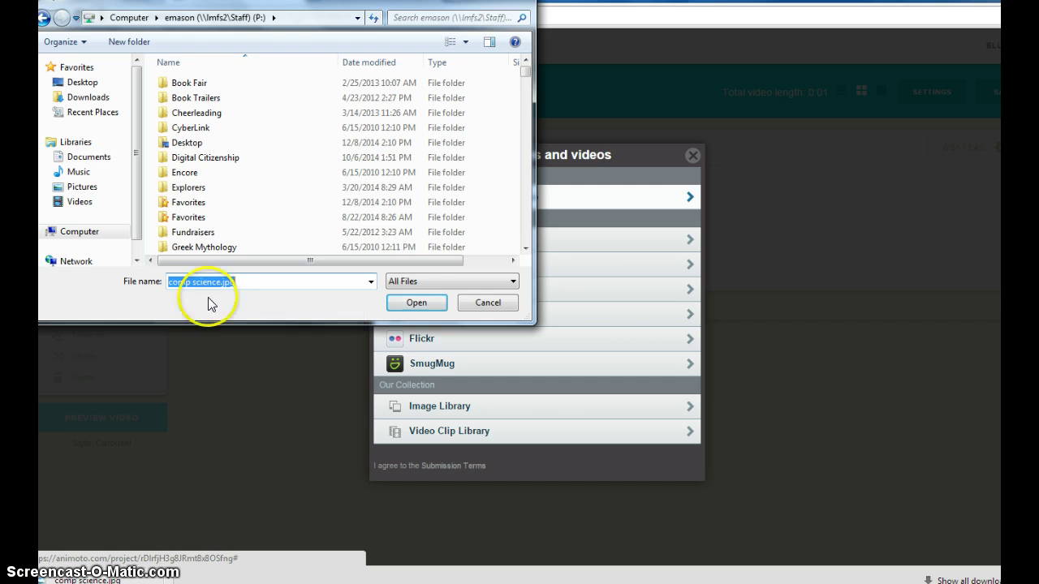
pyautogui.click(422, 302)
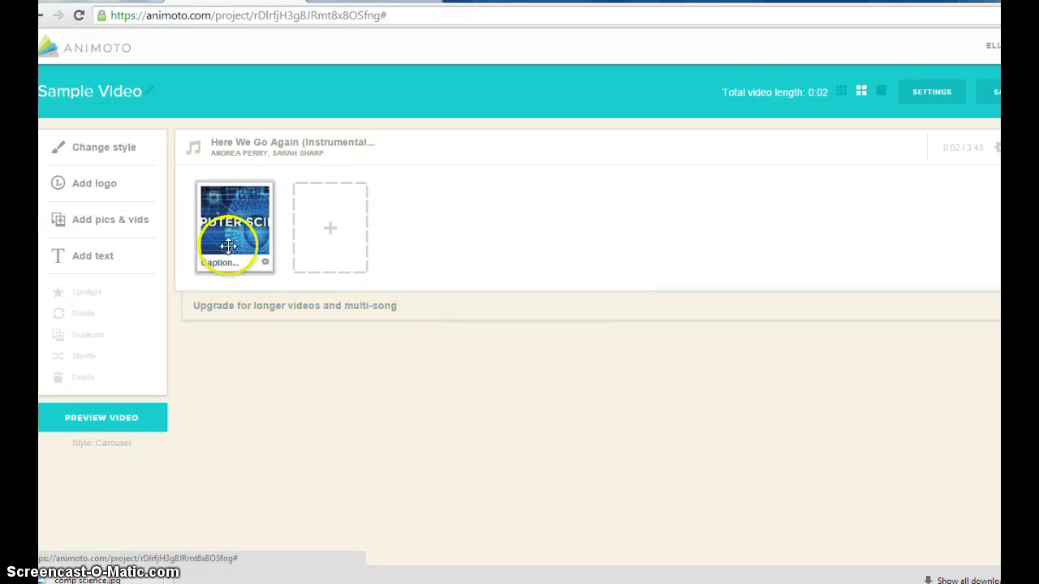
# - Add the caption "Hello!!!" to the uploaded computer science picture and save it
pyautogui.moveTo(225, 241); pyautogui.dragTo(223, 211)
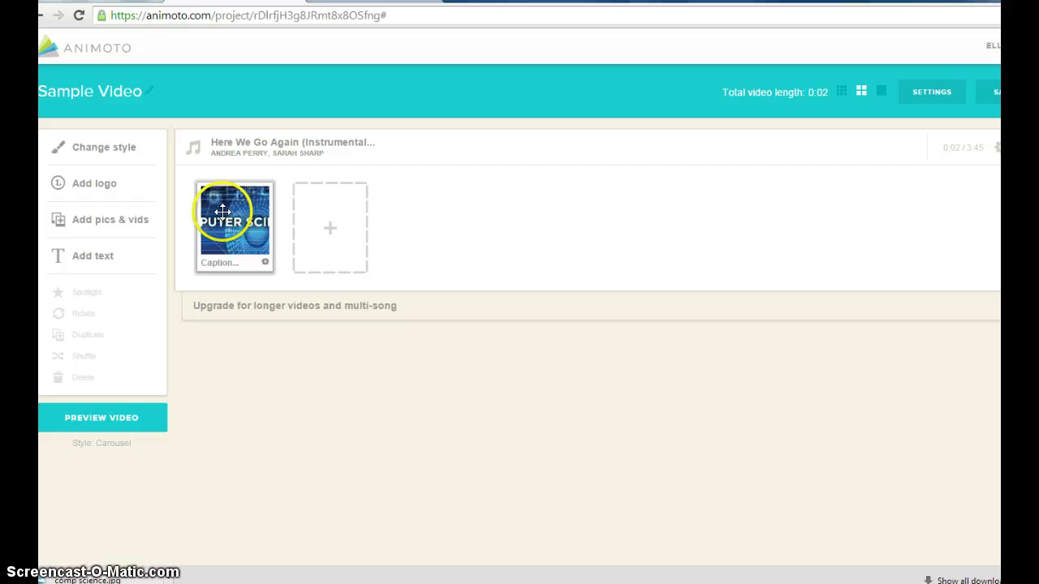
pyautogui.click(227, 268)
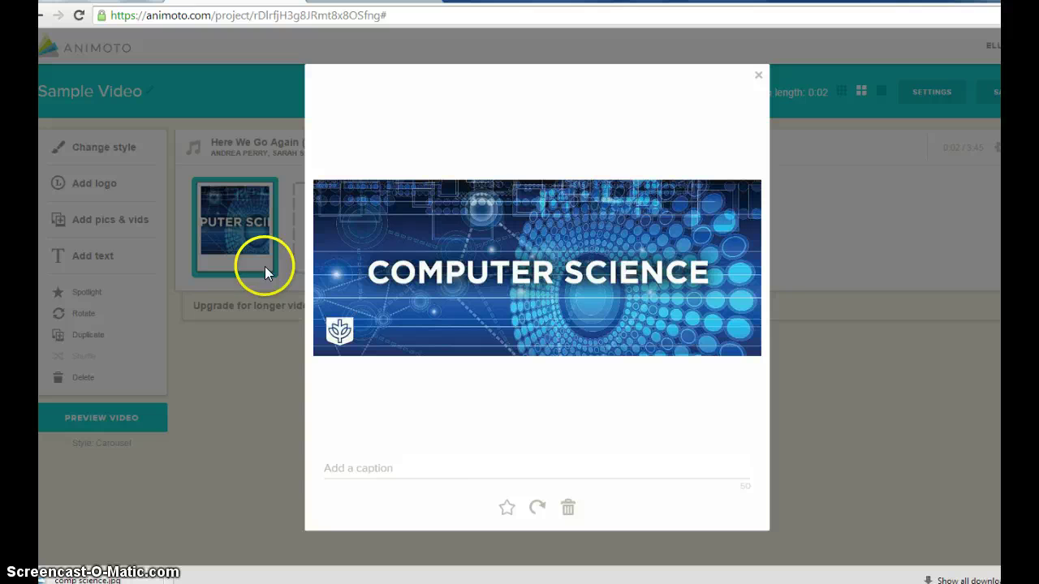
pyautogui.click(386, 470)
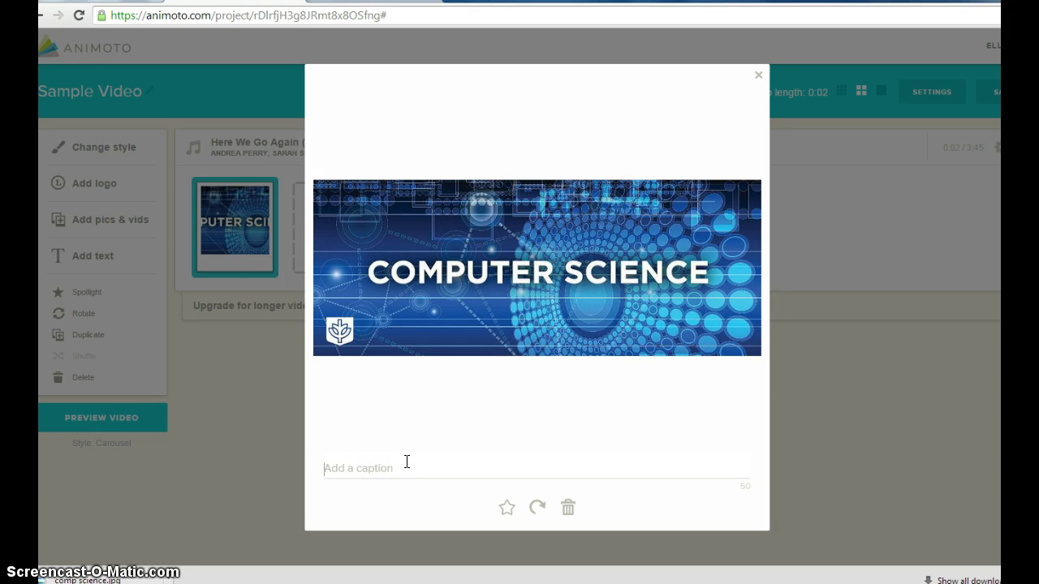
pyautogui.write('Hello!!!')
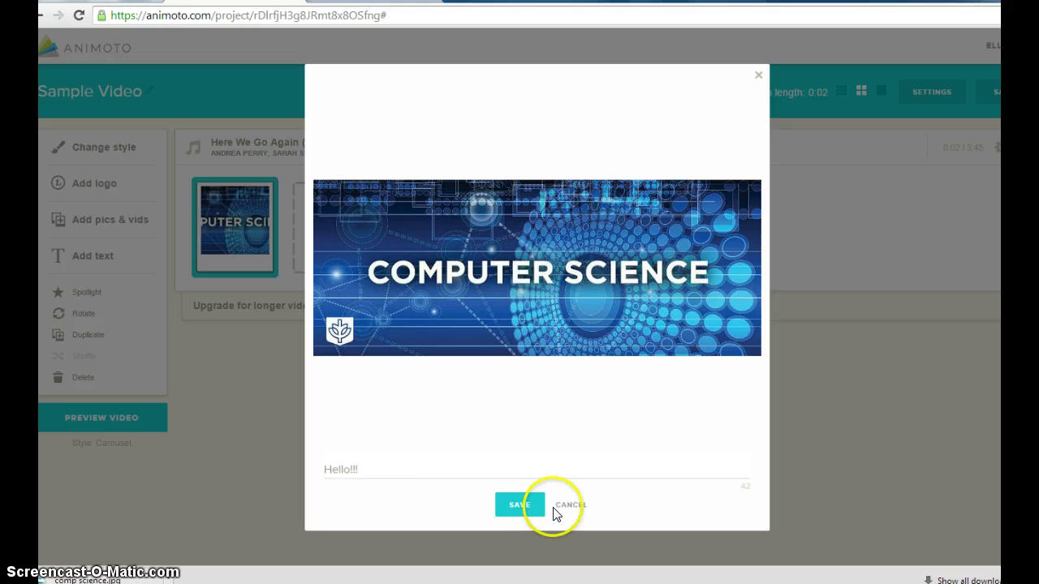
pyautogui.click(524, 508)
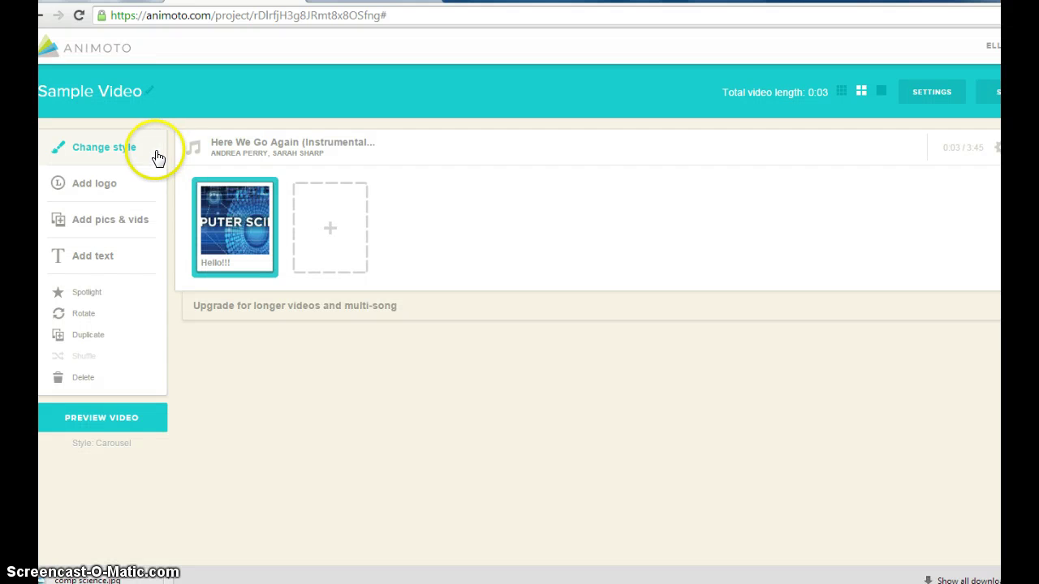
# - Add a text slide with the title "HTML stands for" and the subtitle "Hyper Text Markup Language"
pyautogui.click(98, 263)
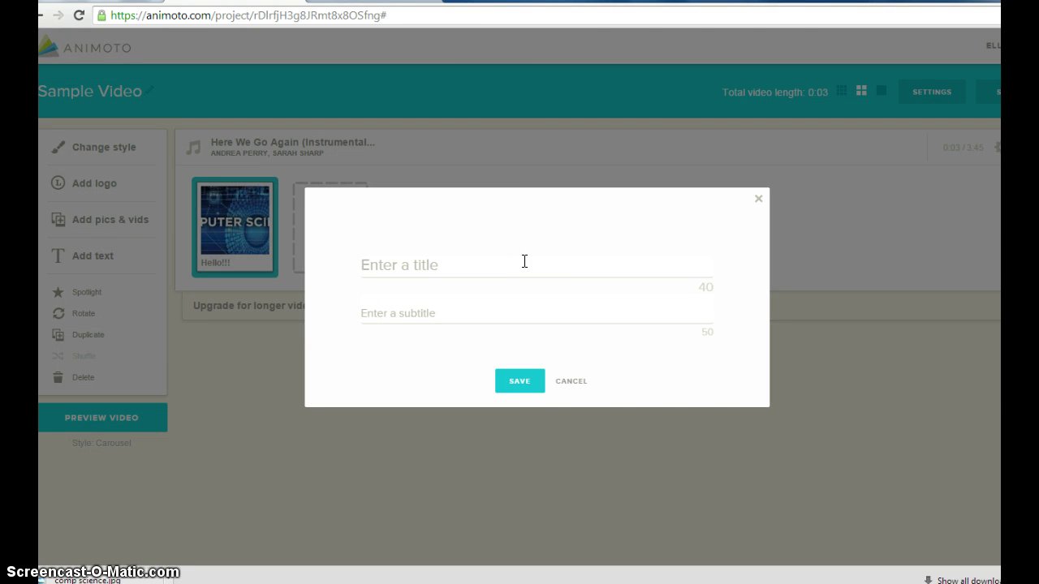
pyautogui.write('HTML stands for')
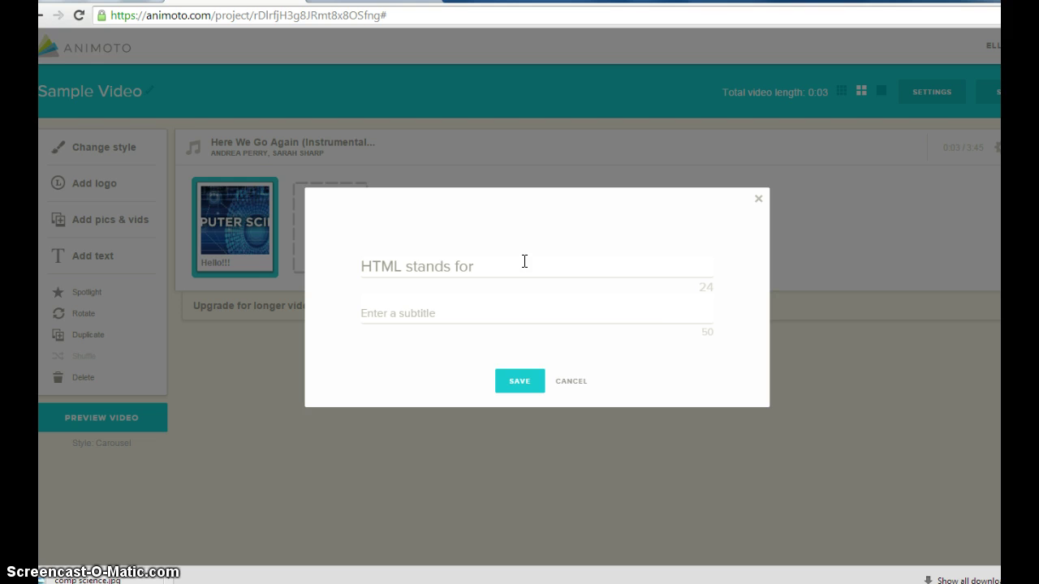
pyautogui.click(638, 294)
pyautogui.moveTo(657, 292)
pyautogui.mouseDown()
pyautogui.moveTo(710, 292)
pyautogui.moveTo(534, 289)
pyautogui.mouseUp()
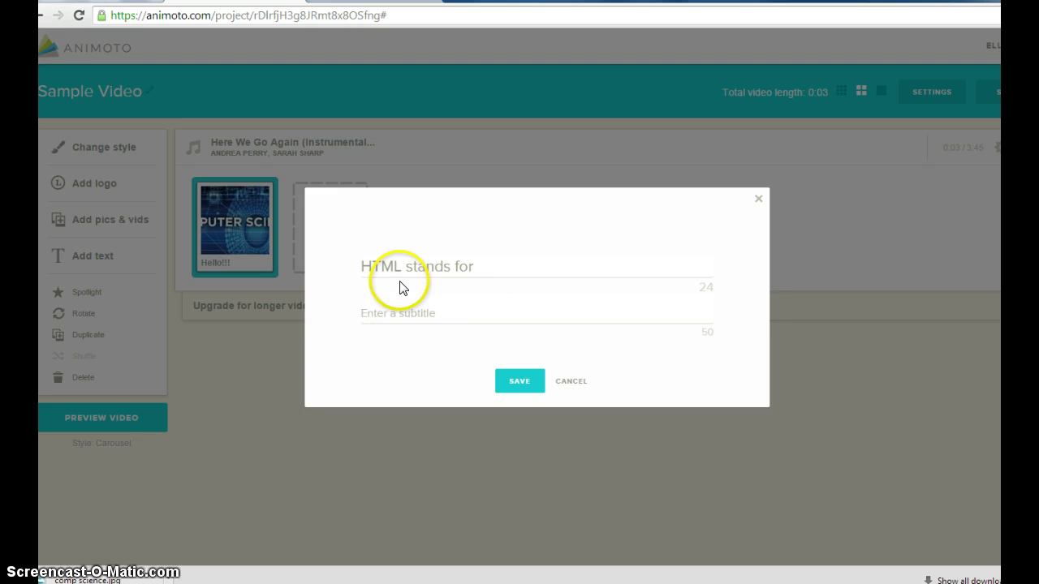
pyautogui.click(438, 314)
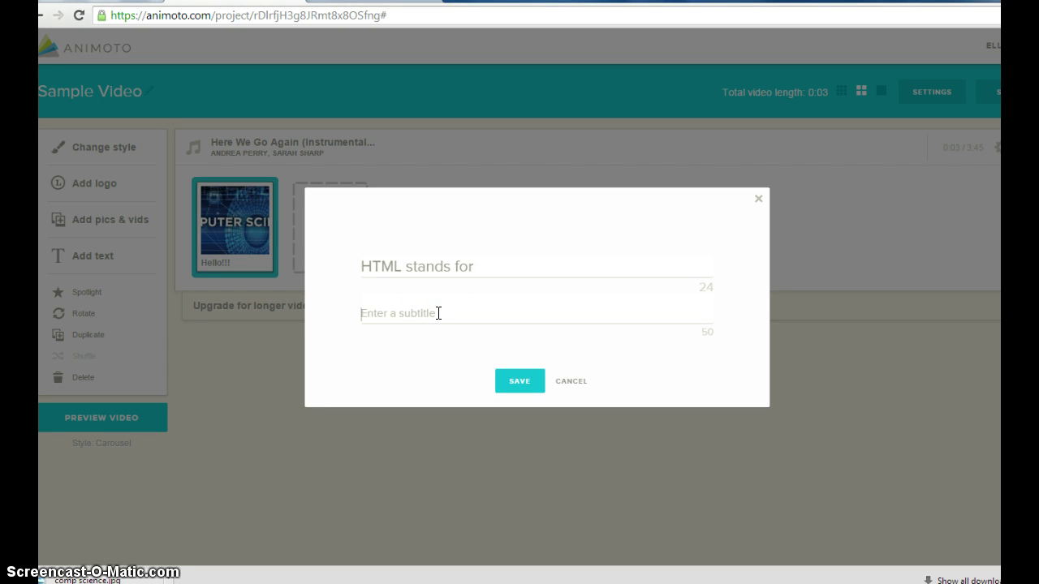
pyautogui.write('Hyper Text Markup Language')
pyautogui.click(524, 384)
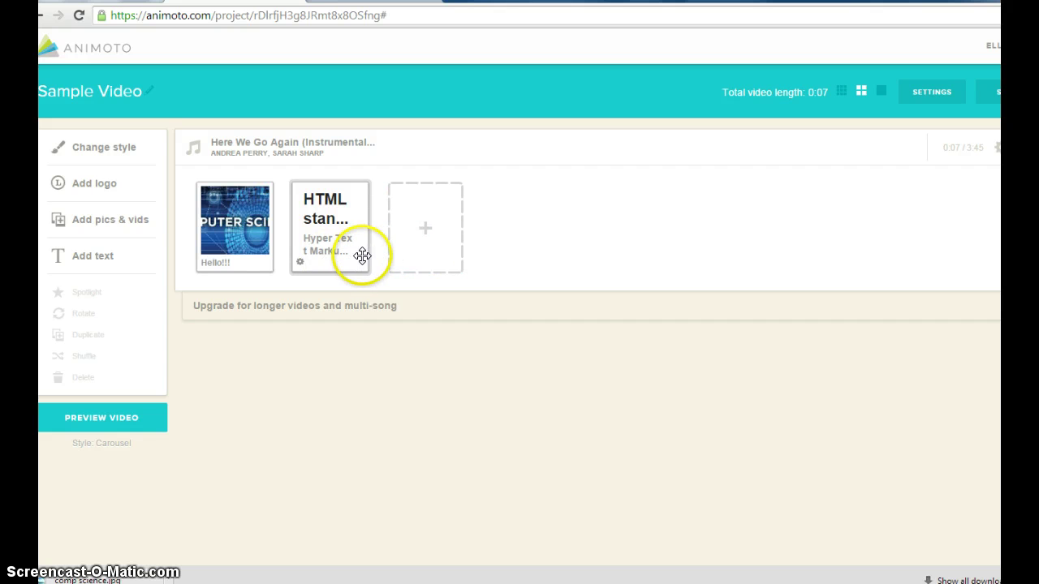
# - Add the Route 66 sign picture from the Scenes collection of the image library after the text slide
pyautogui.click(425, 258)
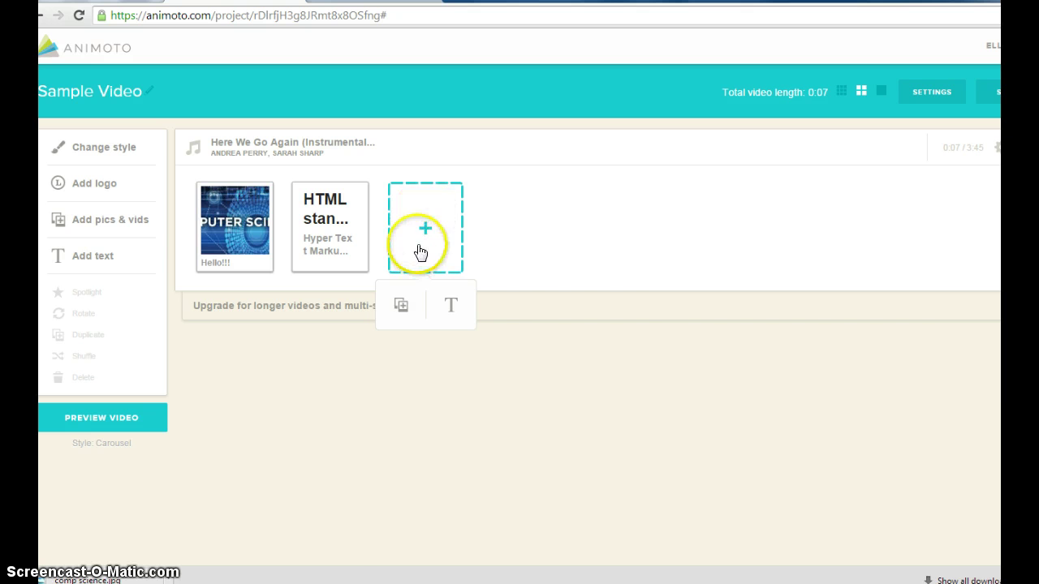
pyautogui.click(401, 307)
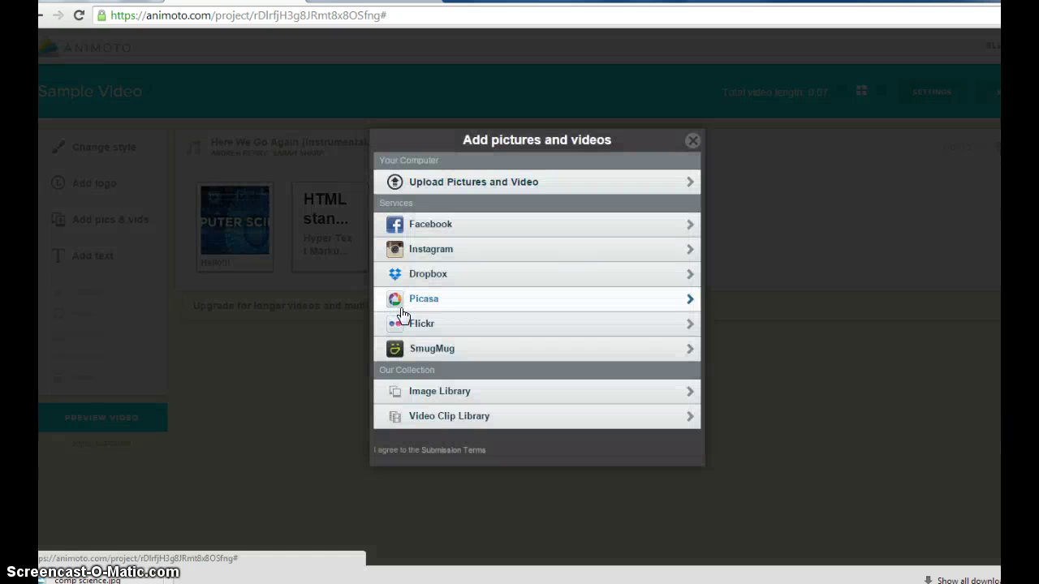
pyautogui.click(463, 399)
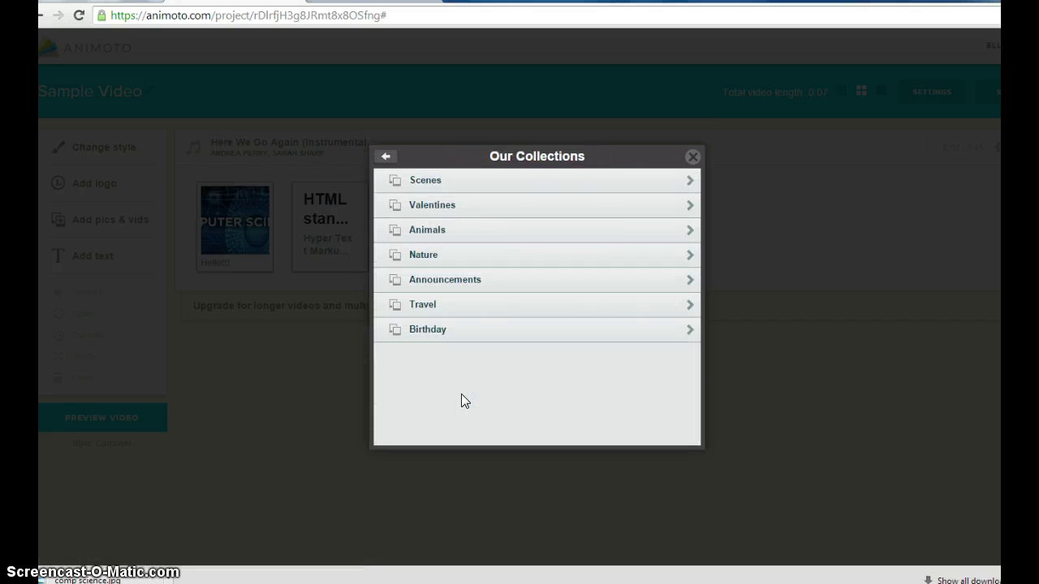
pyautogui.click(436, 181)
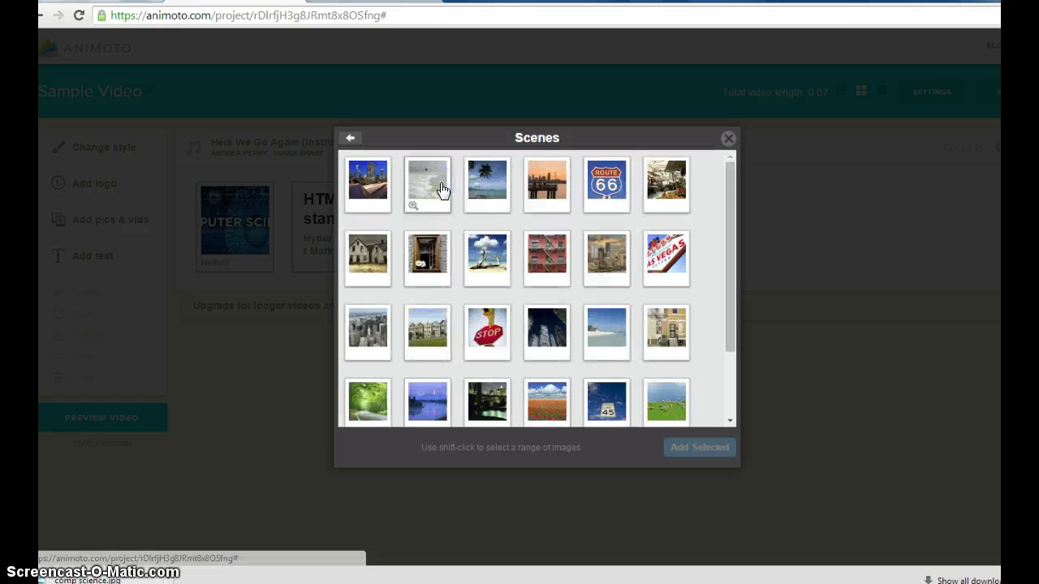
pyautogui.click(613, 180)
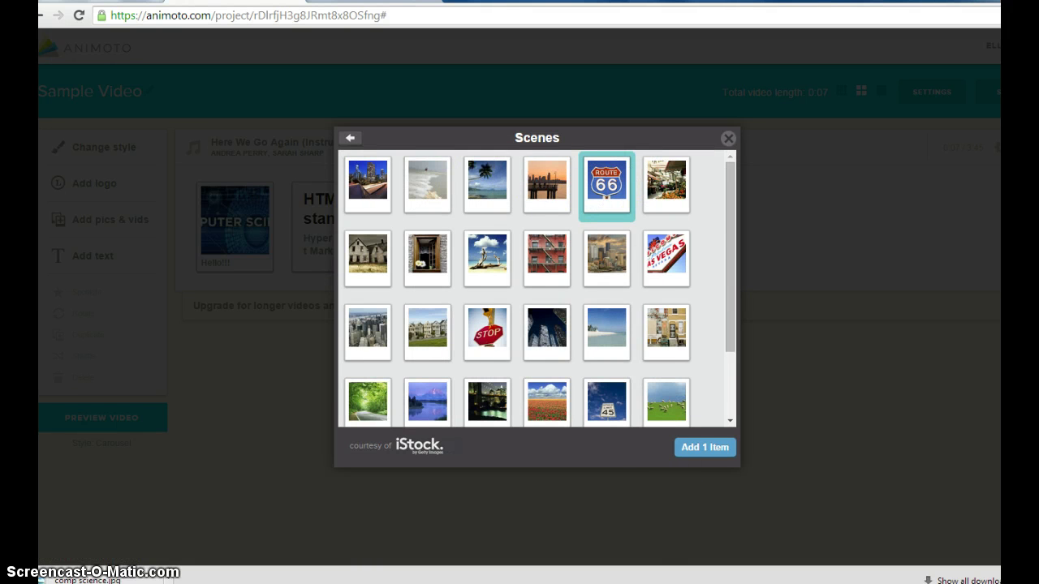
pyautogui.click(707, 445)
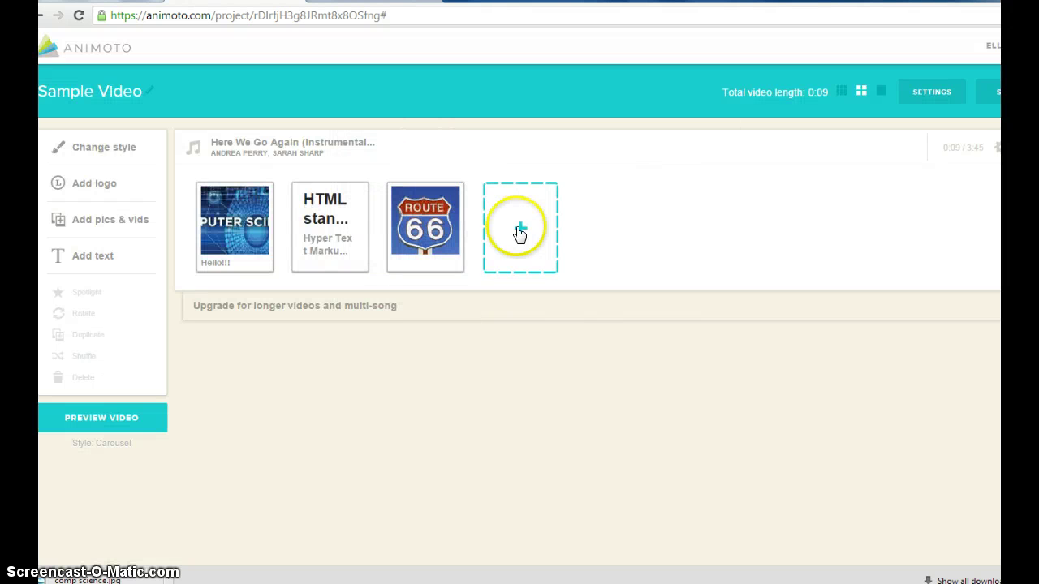
# - Add a text slide titled "Yay! It's almost break!!!" without a subtitle after the Route 66 picture
pyautogui.click(520, 233)
pyautogui.click(544, 304)
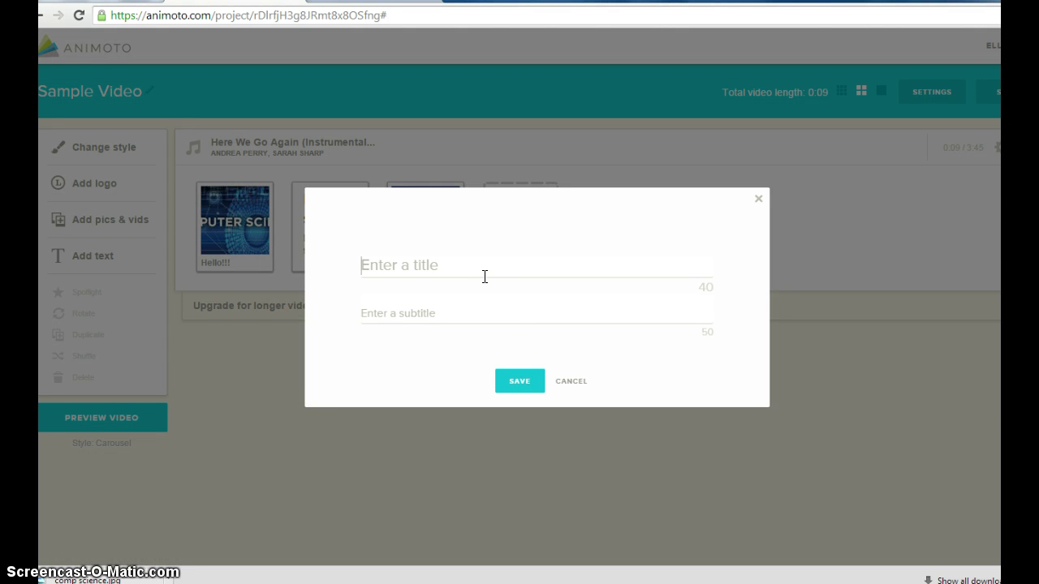
pyautogui.write("Yay! It's almost break!!!")
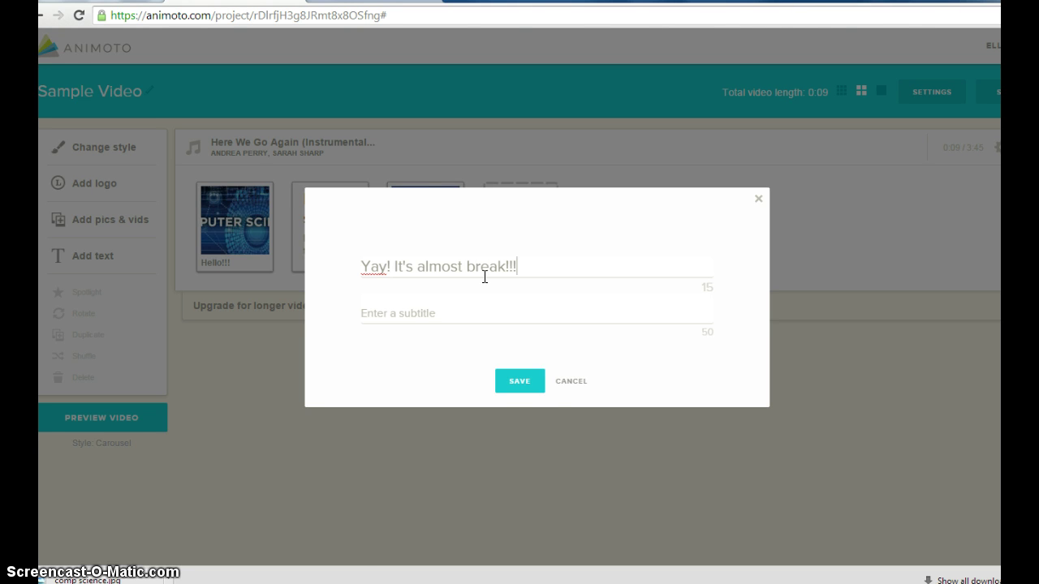
pyautogui.click(537, 381)
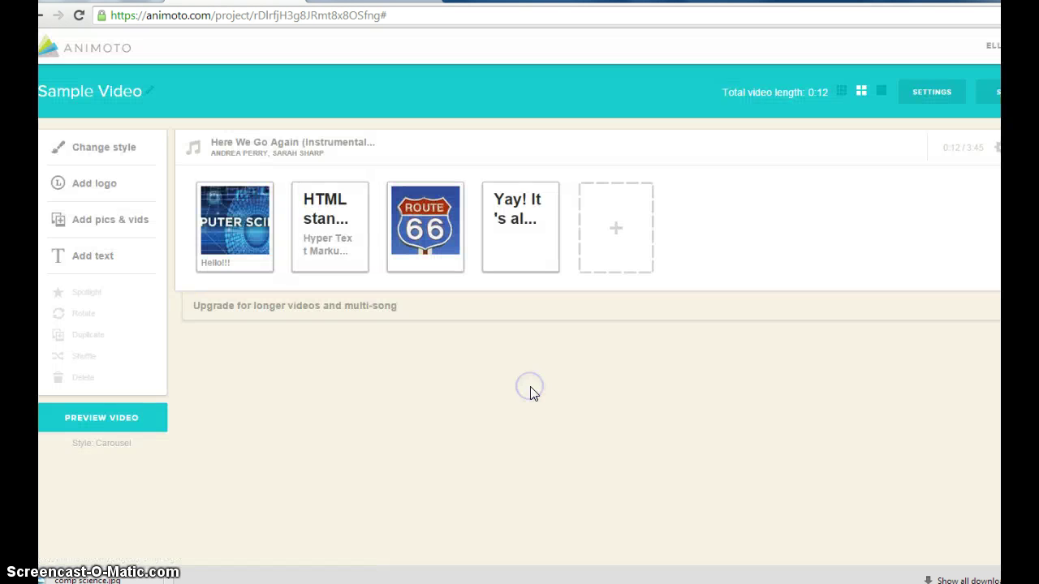
pyautogui.click(552, 374)
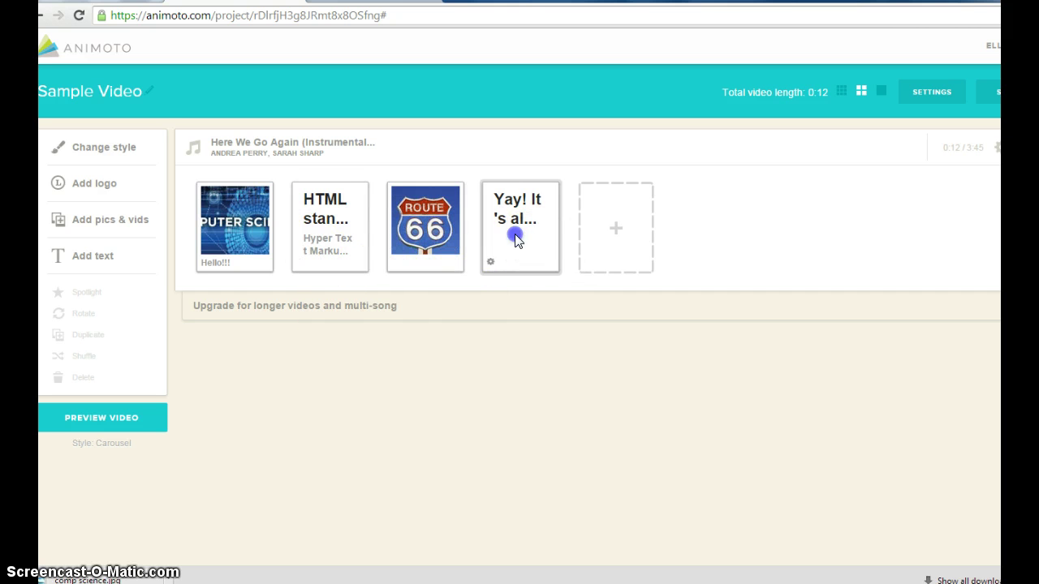
# - Rearrange the slides so the computer science picture sits between the Route 66 picture and the "Yay! It's almost break!!!" slide
pyautogui.moveTo(516, 237); pyautogui.dragTo(316, 237)
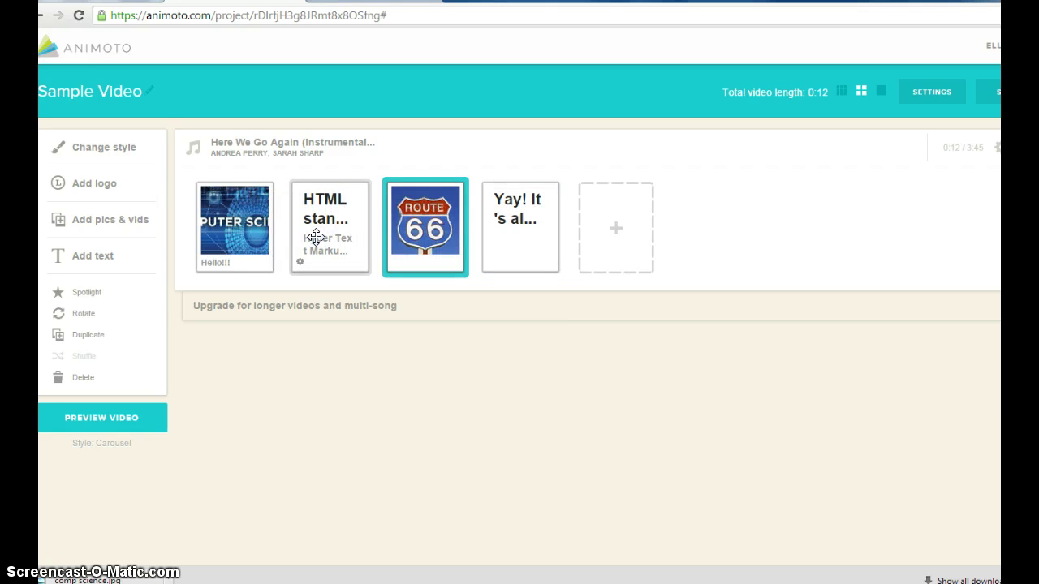
pyautogui.moveTo(229, 230); pyautogui.dragTo(609, 232)
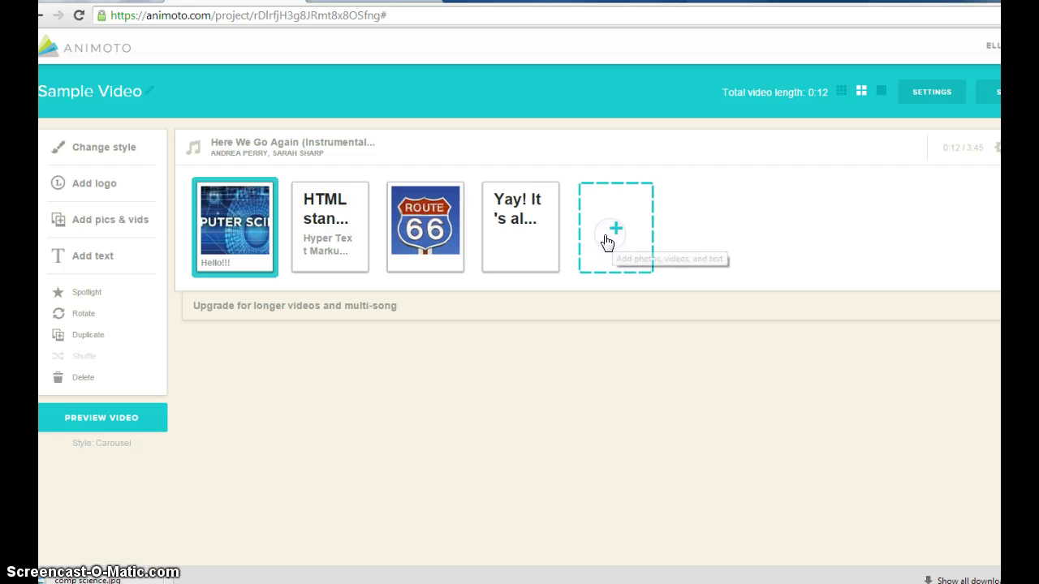
pyautogui.moveTo(231, 228); pyautogui.dragTo(452, 231)
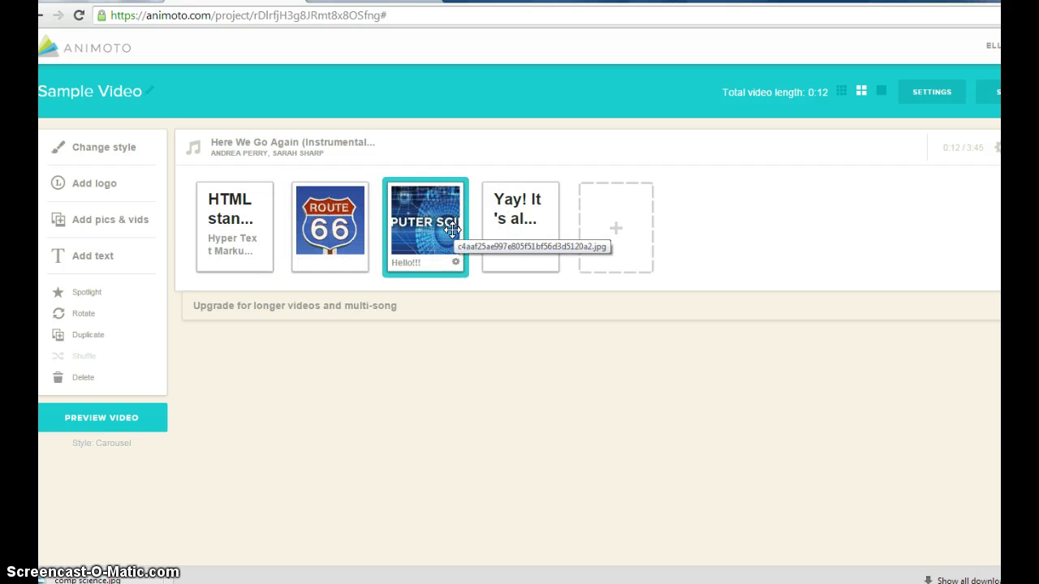
# - View the computer science picture enlarged, close it, and rotate the picture through a full turn
pyautogui.doubleClick(423, 242)
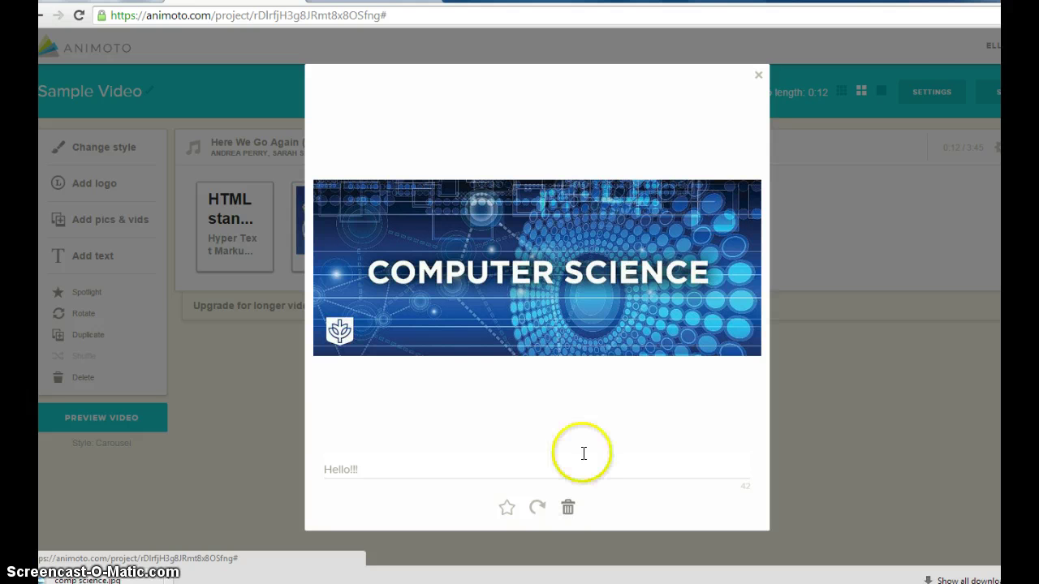
pyautogui.click(759, 78)
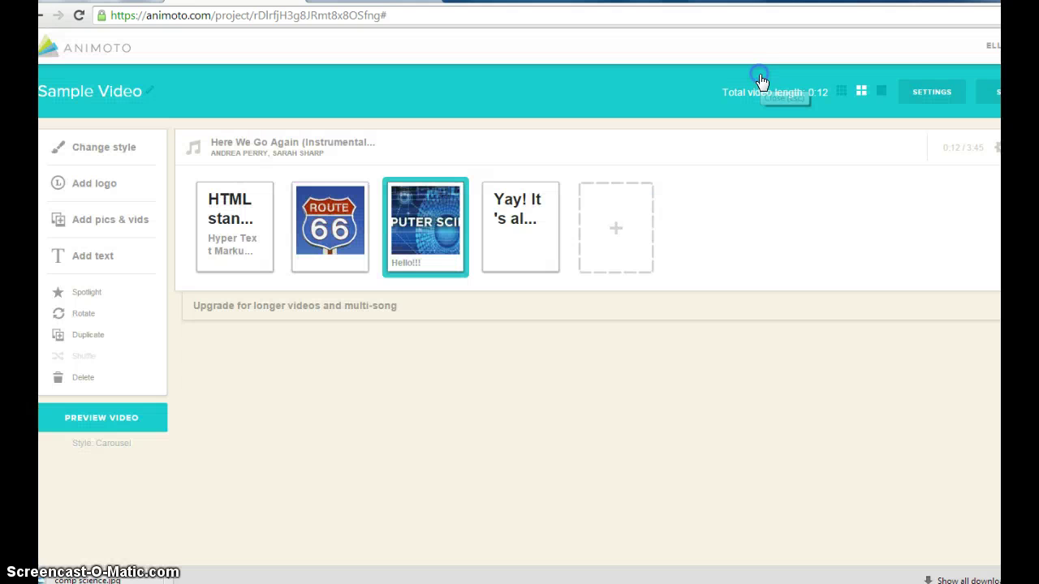
pyautogui.click(88, 315)
pyautogui.click(88, 315)
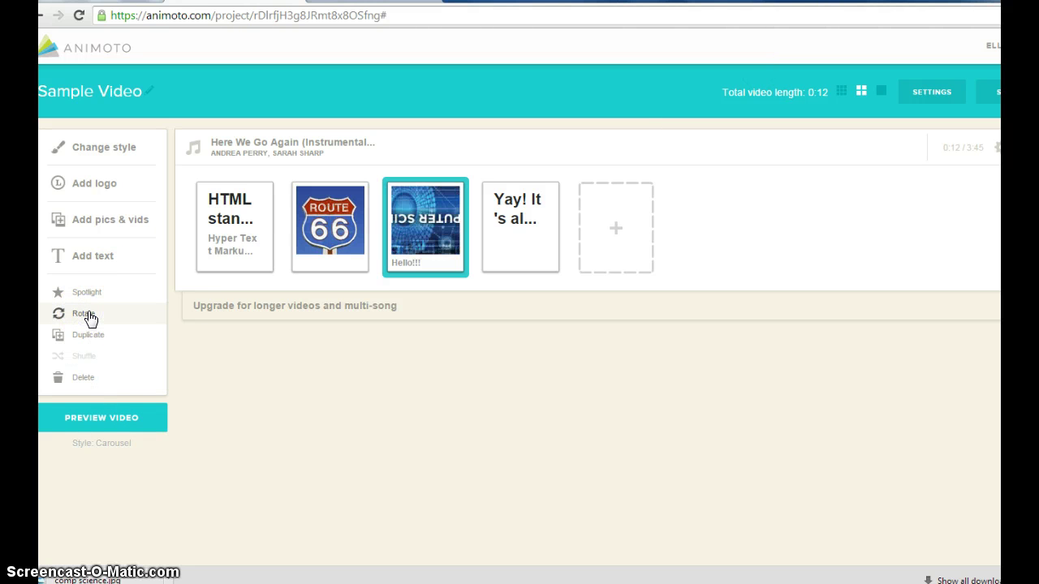
pyautogui.click(88, 315)
pyautogui.click(88, 315)
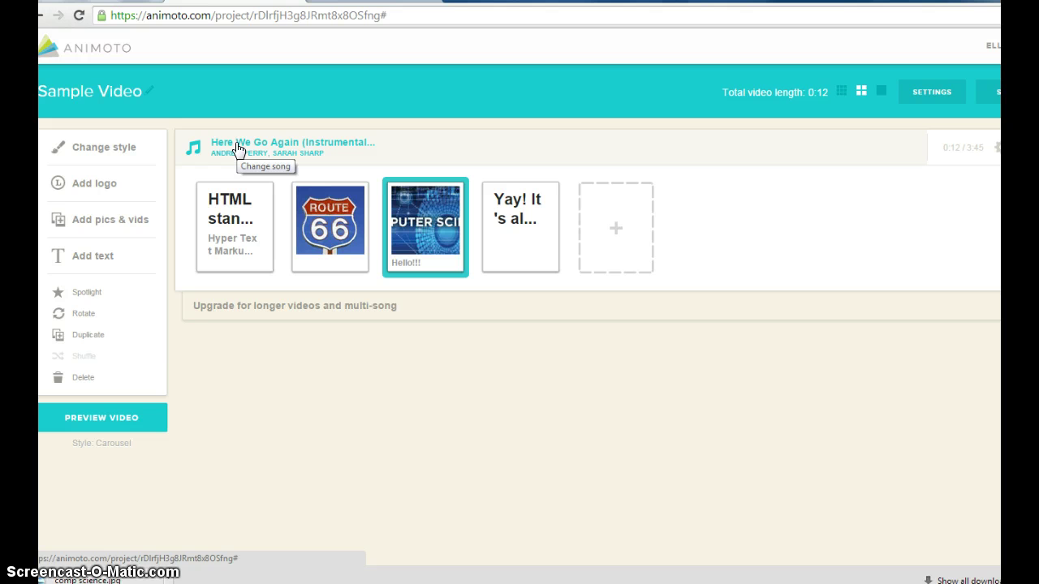
# - Sample tracks among the most popular songs, replace the video's music with "Smile", and save the project
pyautogui.click(197, 146)
pyautogui.click(267, 145)
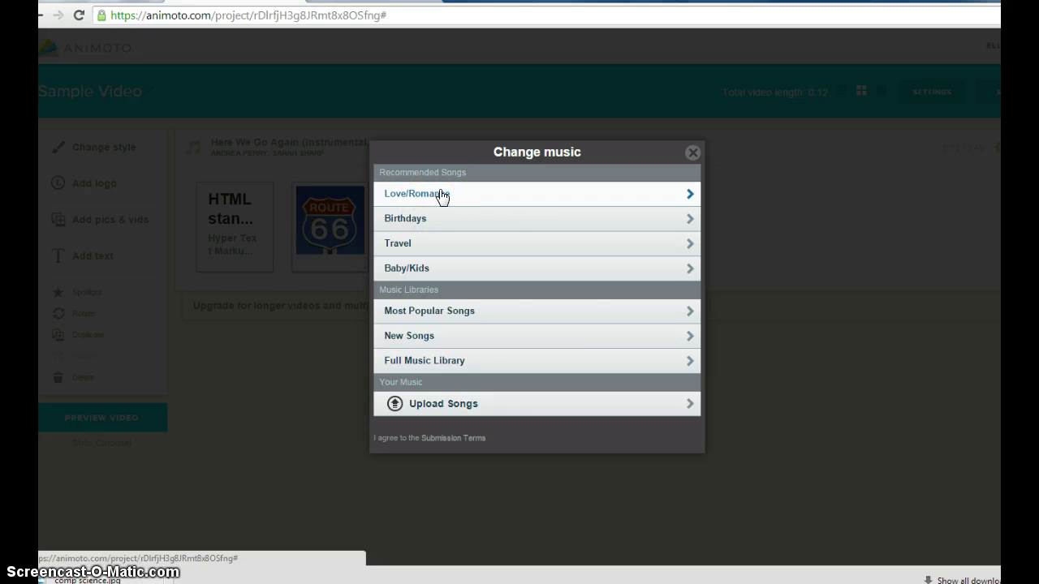
pyautogui.click(445, 316)
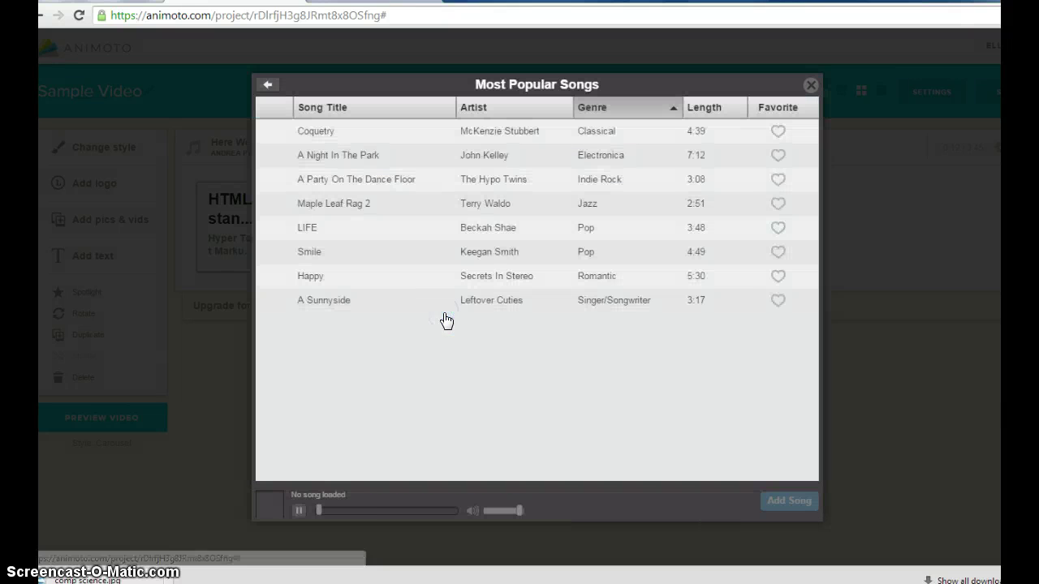
pyautogui.click(360, 185)
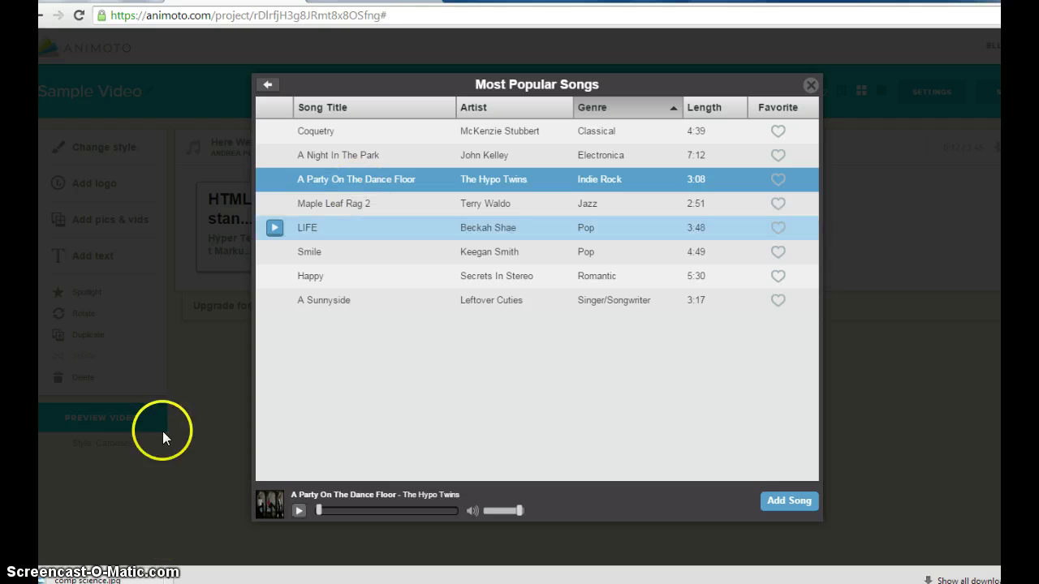
pyautogui.click(275, 180)
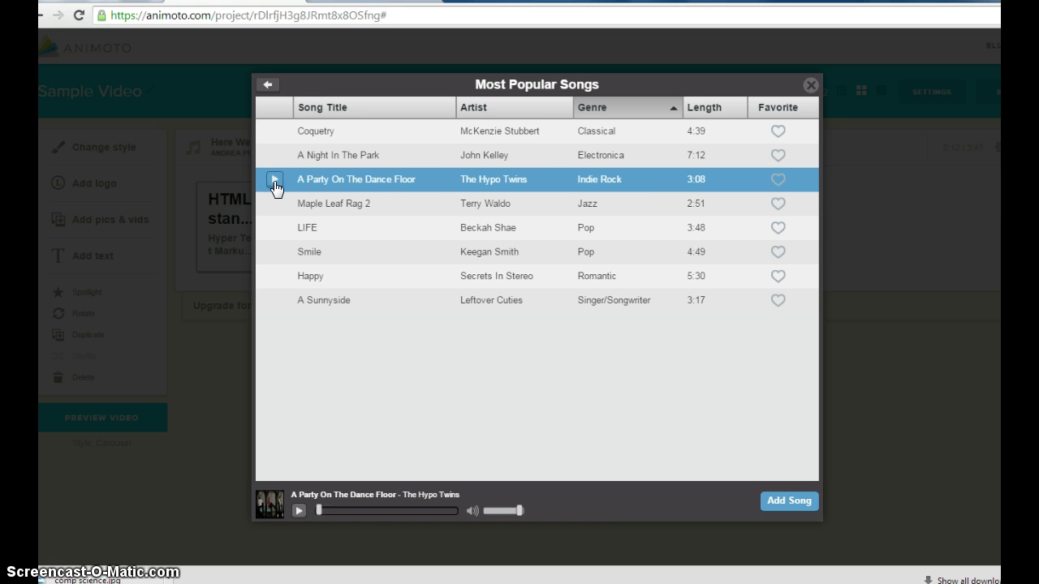
pyautogui.click(275, 253)
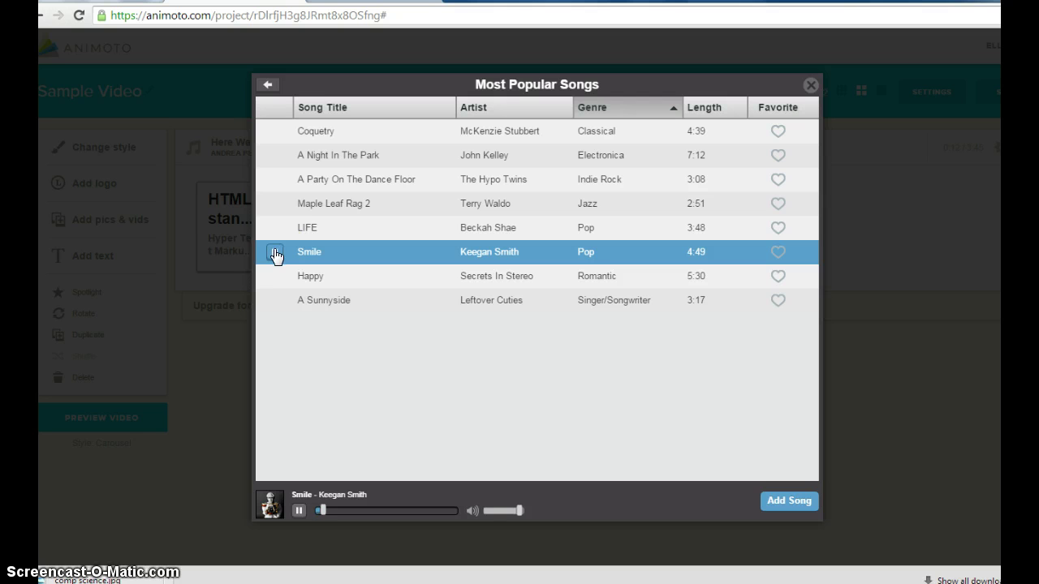
pyautogui.click(275, 253)
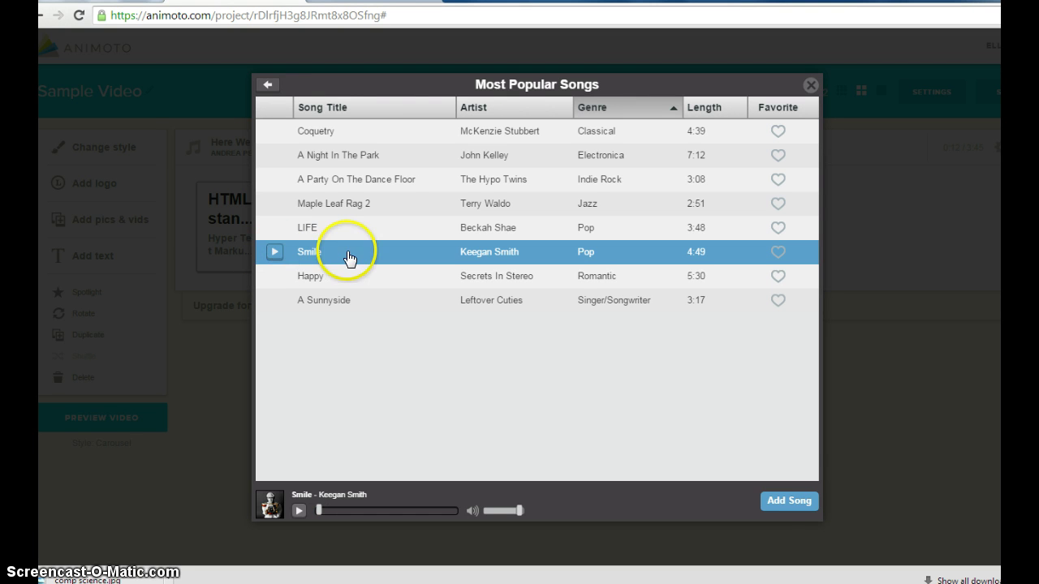
pyautogui.click(790, 503)
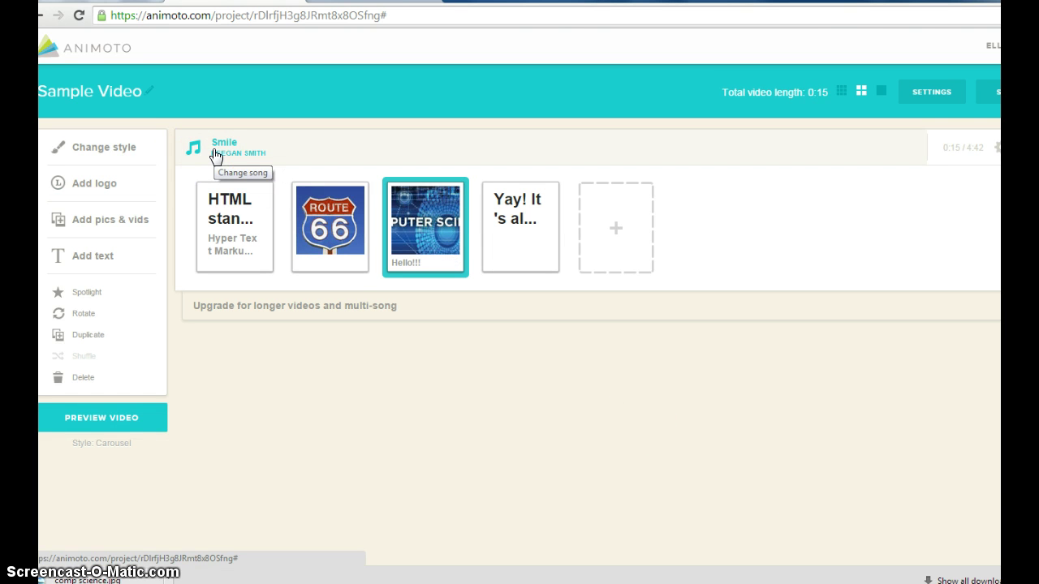
pyautogui.click(991, 100)
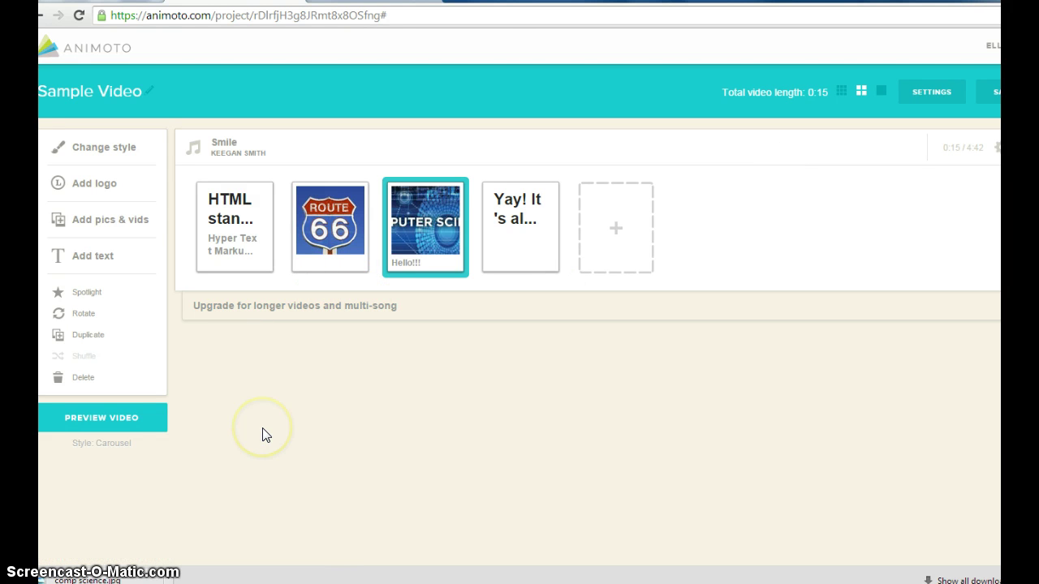
# - Preview the video, replaying it from the beginning and pausing it partway through
pyautogui.click(106, 421)
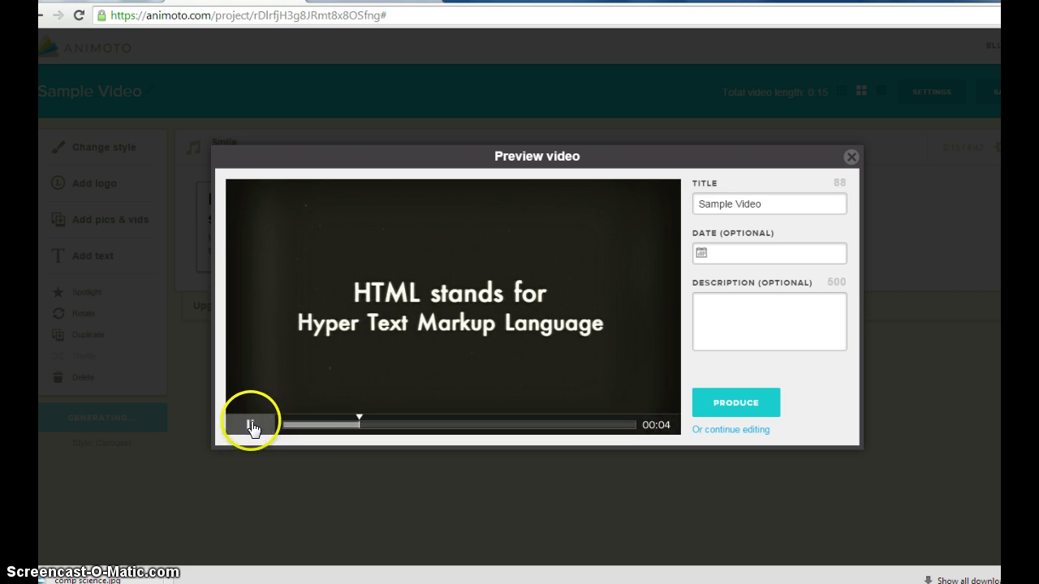
pyautogui.click(251, 424)
pyautogui.click(312, 435)
pyautogui.moveTo(312, 435); pyautogui.dragTo(278, 436)
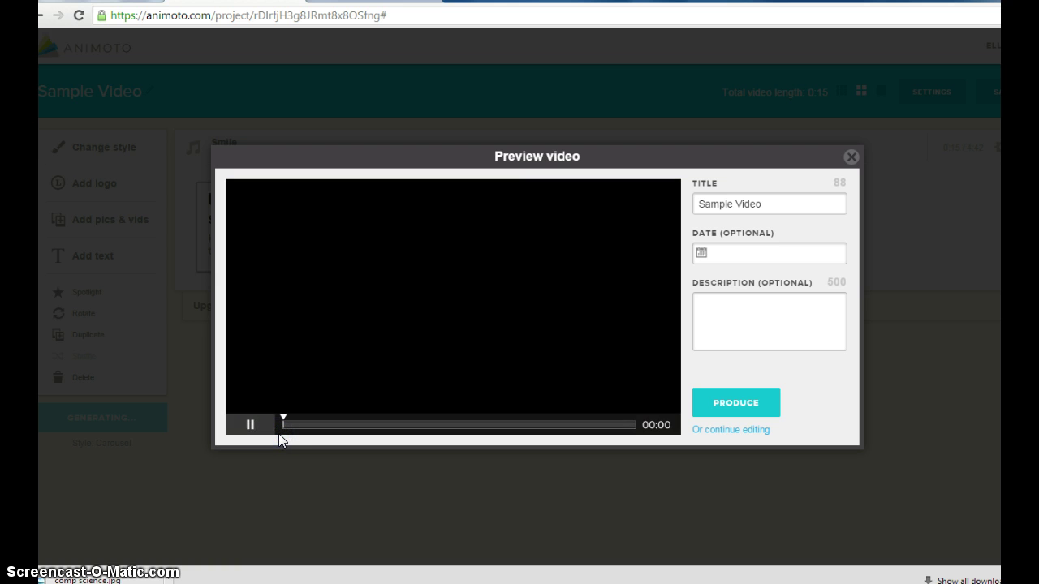
pyautogui.click(410, 400)
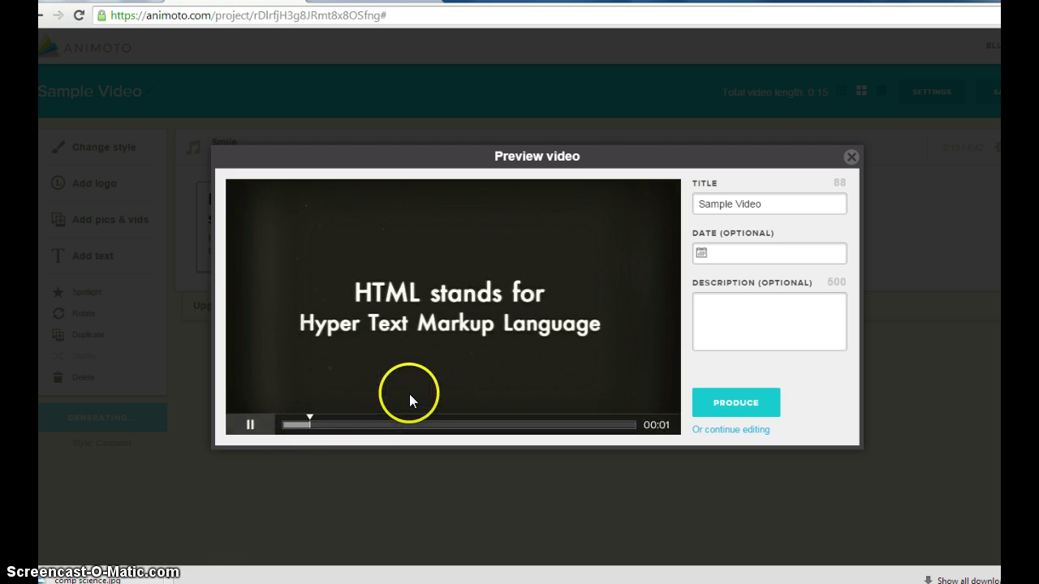
pyautogui.click(251, 426)
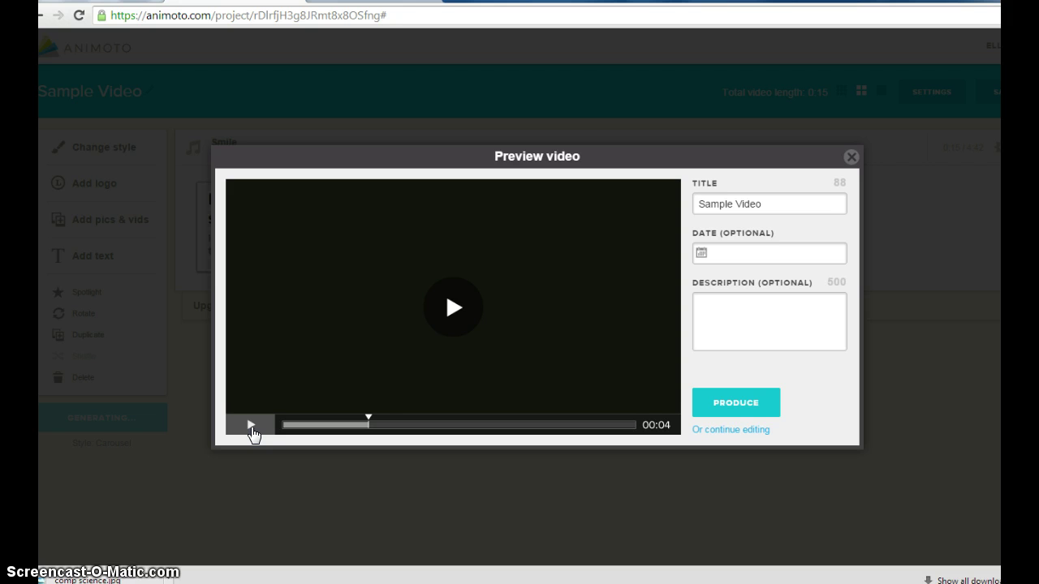
# - Produce the video under the title "Sample Video" and dismiss the feedback survey
pyautogui.click(736, 410)
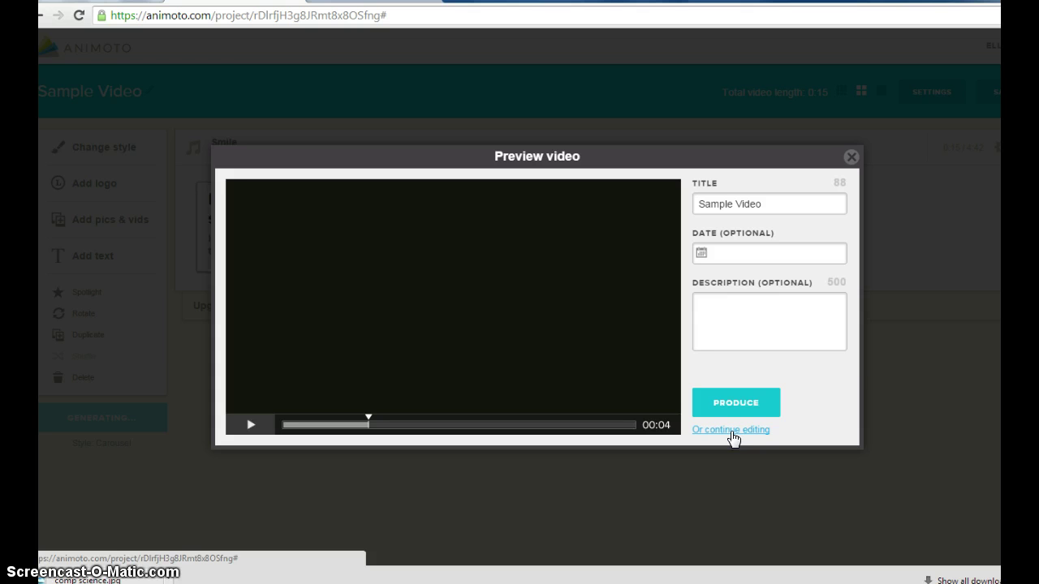
pyautogui.click(738, 405)
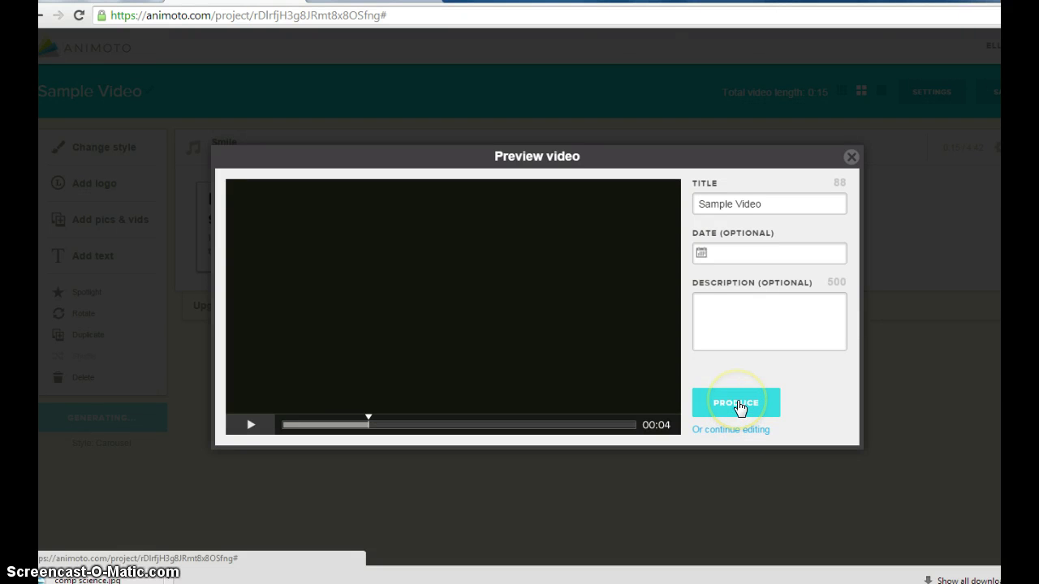
pyautogui.click(738, 403)
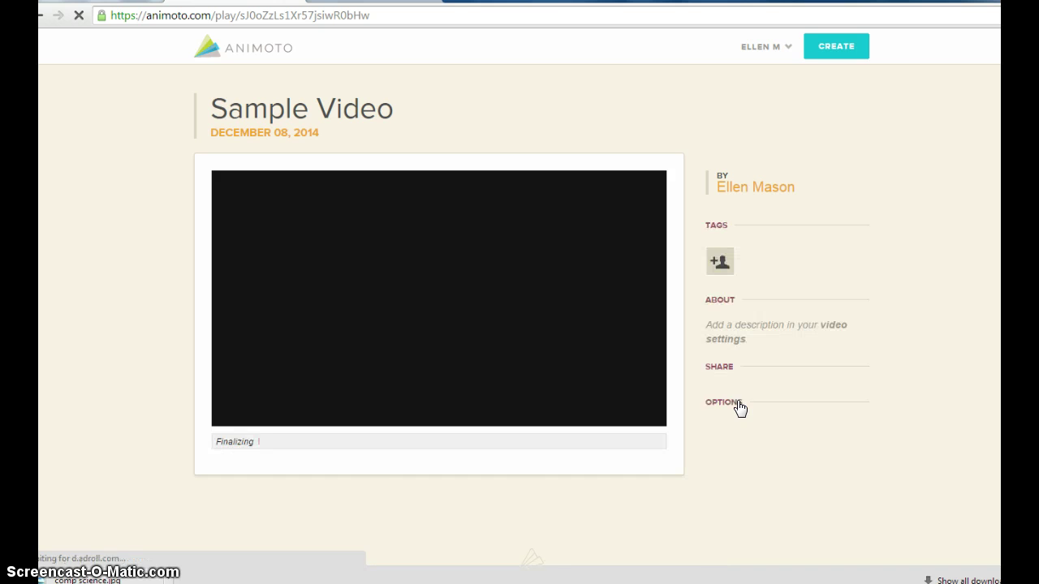
pyautogui.click(738, 407)
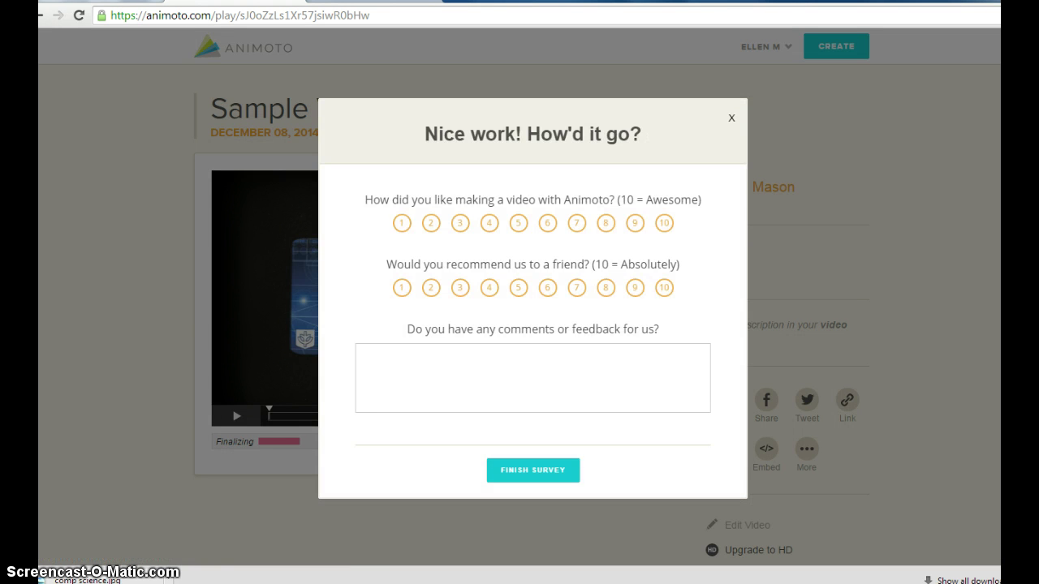
pyautogui.click(291, 316)
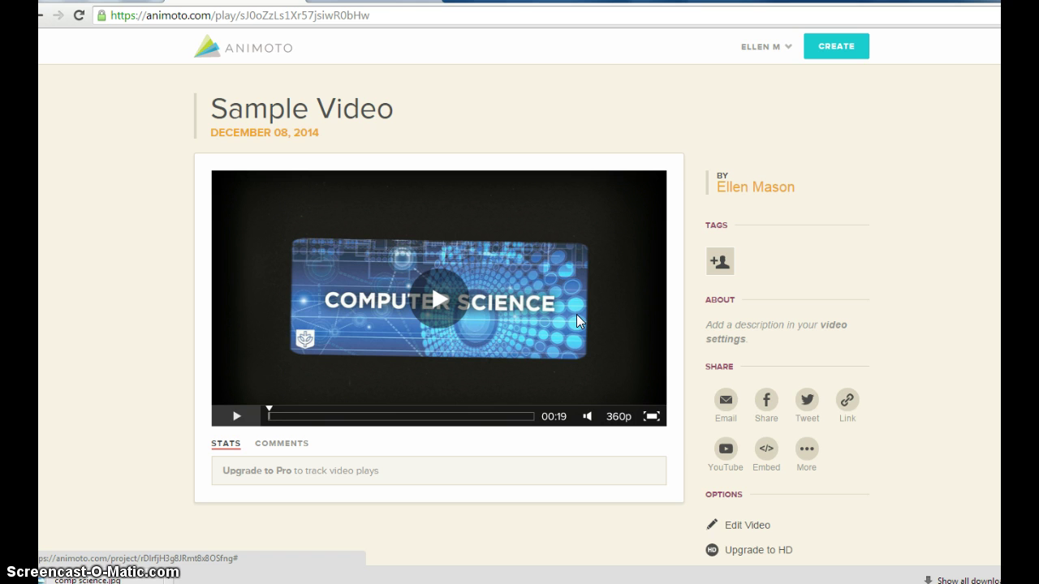
pyautogui.click(431, 310)
pyautogui.click(937, 414)
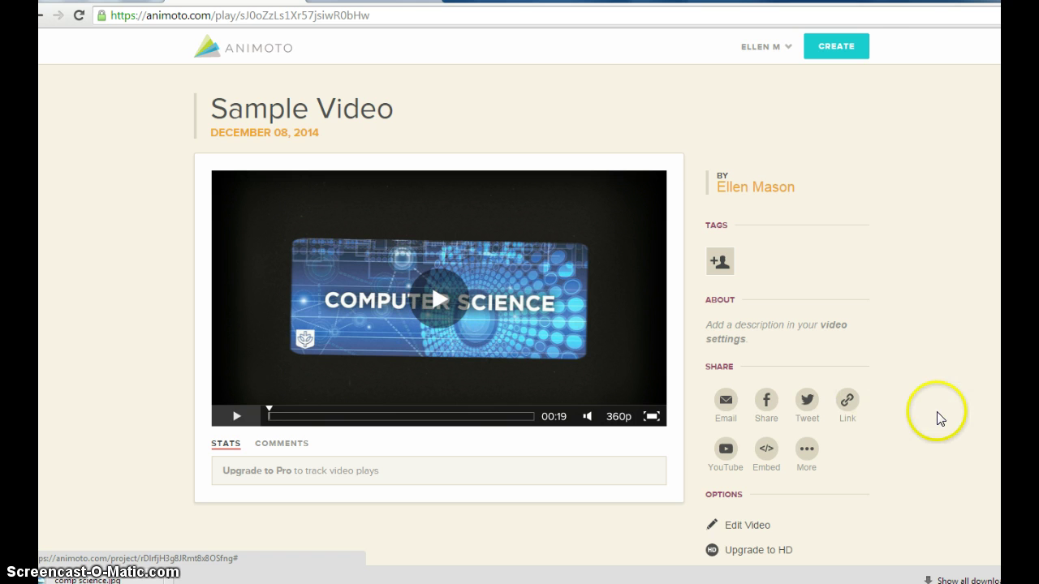
# - Open the shareable link to the finished video's page and select the complete address
pyautogui.click(848, 403)
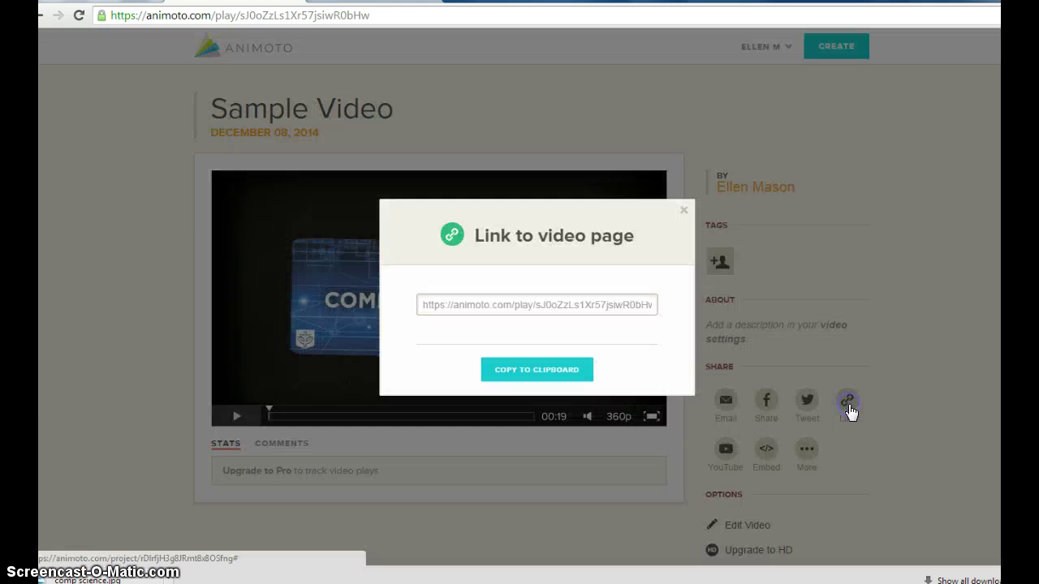
pyautogui.click(487, 372)
pyautogui.click(527, 316)
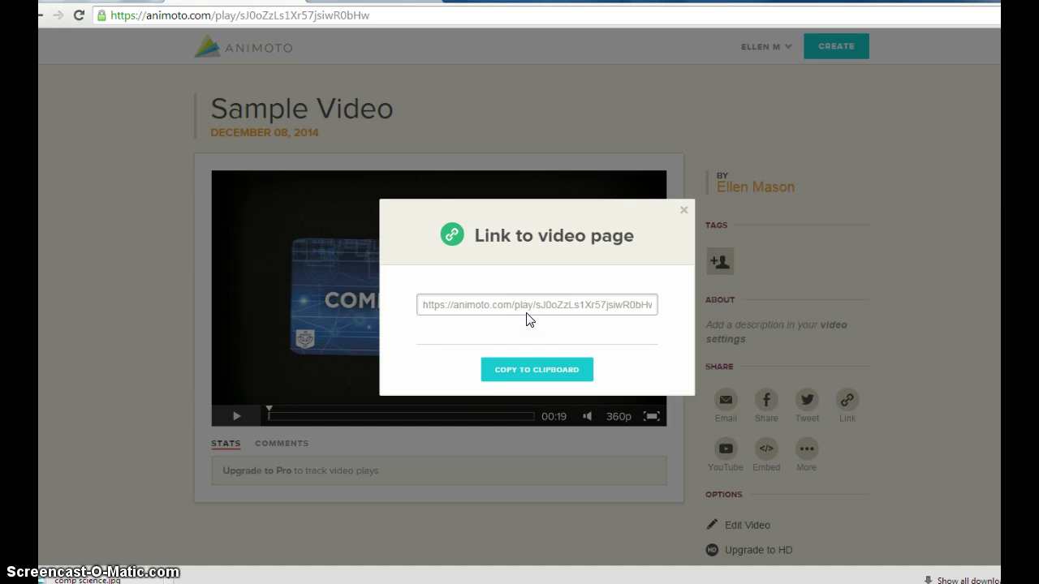
pyautogui.click(531, 306)
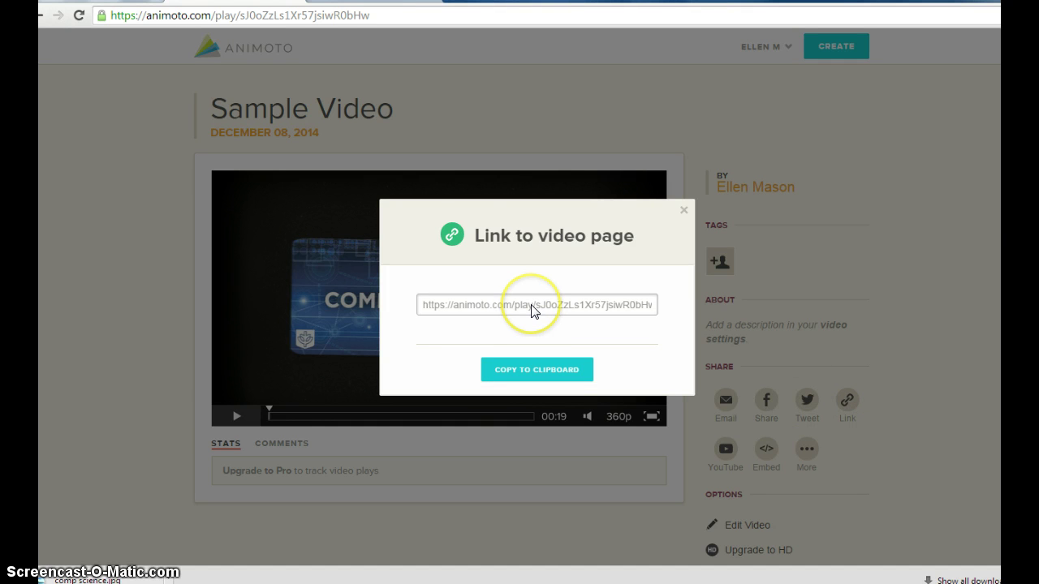
pyautogui.click(545, 306)
pyautogui.doubleClick(548, 307)
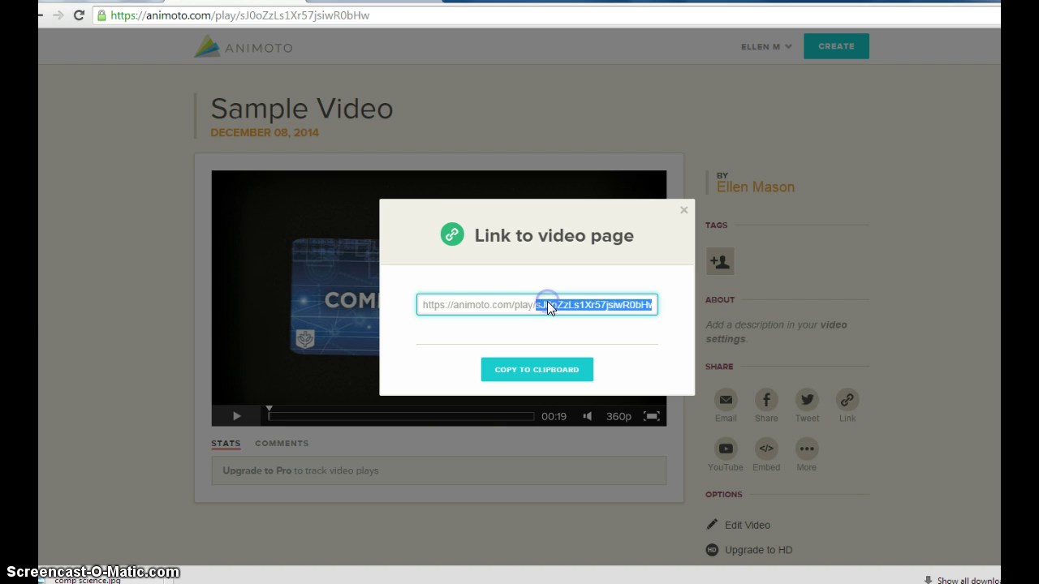
pyautogui.moveTo(424, 305); pyautogui.dragTo(729, 308)
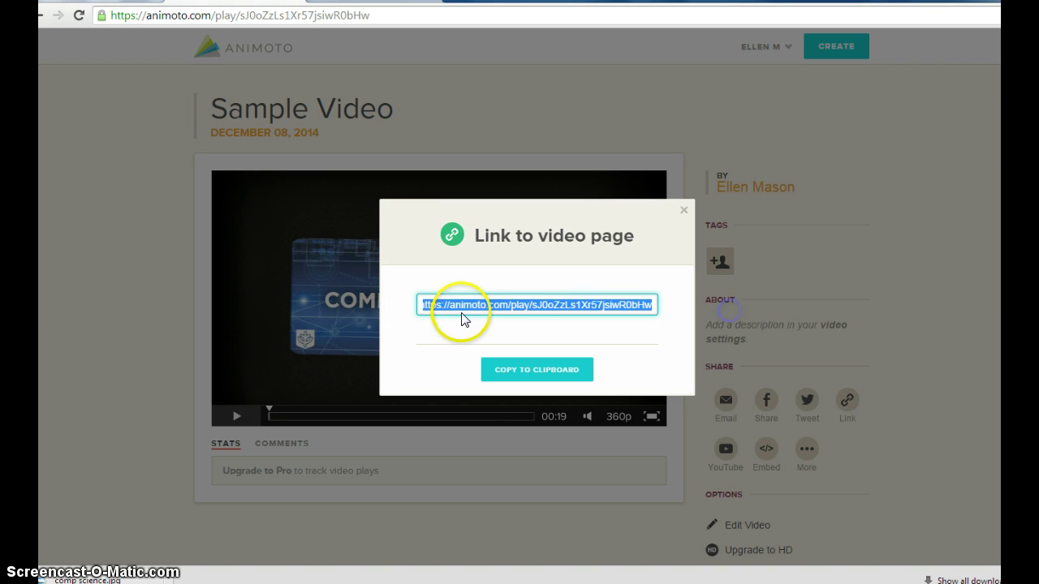